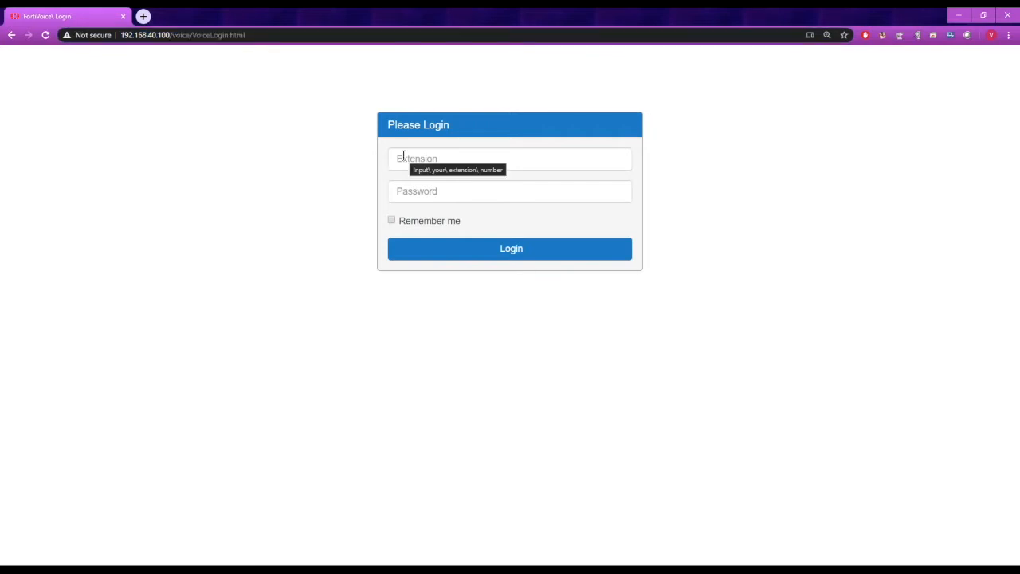
- Log in to the user portal with the extension number and account password, and show the page full screen
{"action": "left_click", "coordinate": [403, 156]}
{"action": "type", "text": "3012"}
{"action": "key", "text": "Tab"}
{"action": "type", "text": "********"}
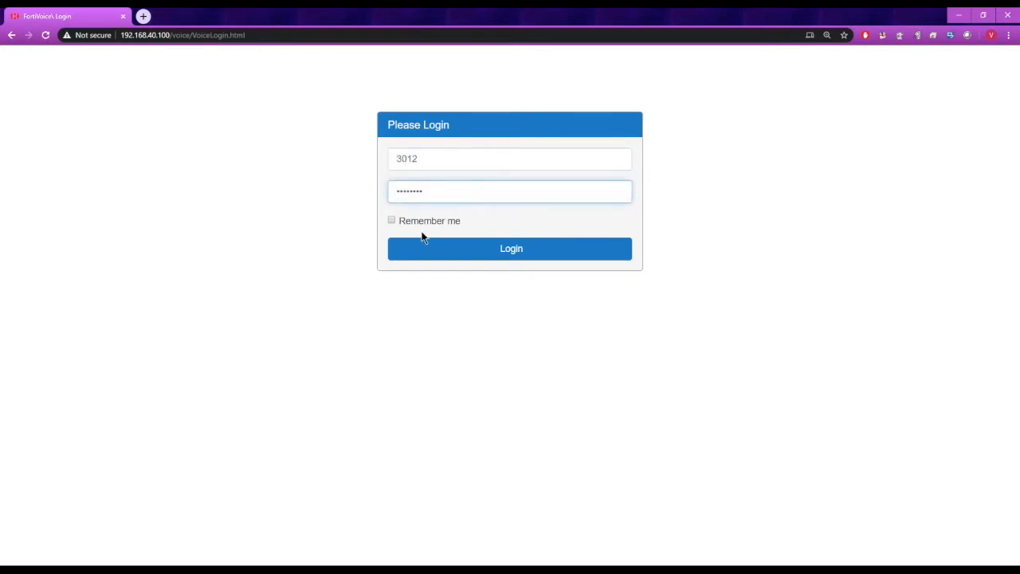
{"action": "left_click", "coordinate": [449, 248]}
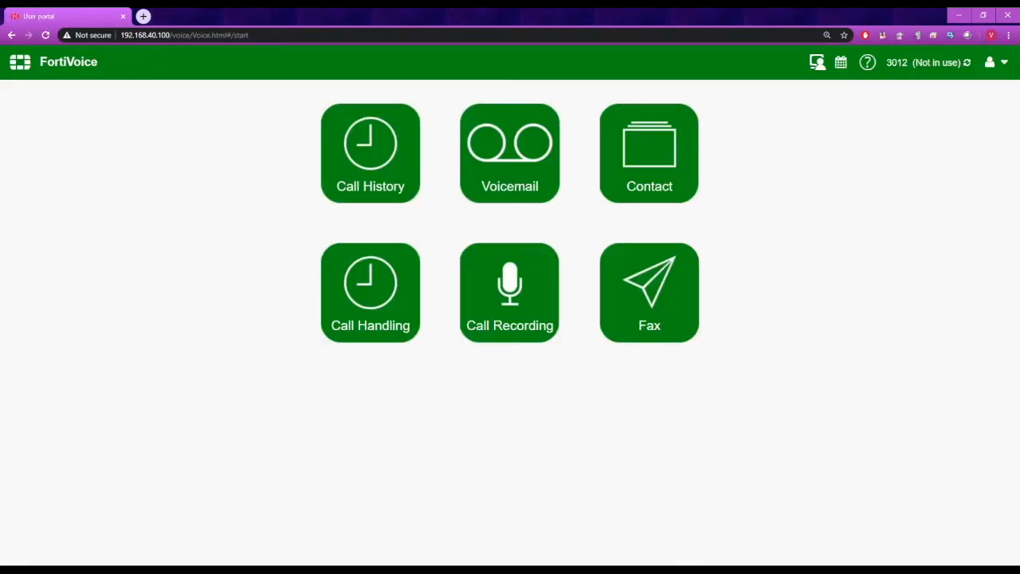
{"action": "key", "text": "F11"}
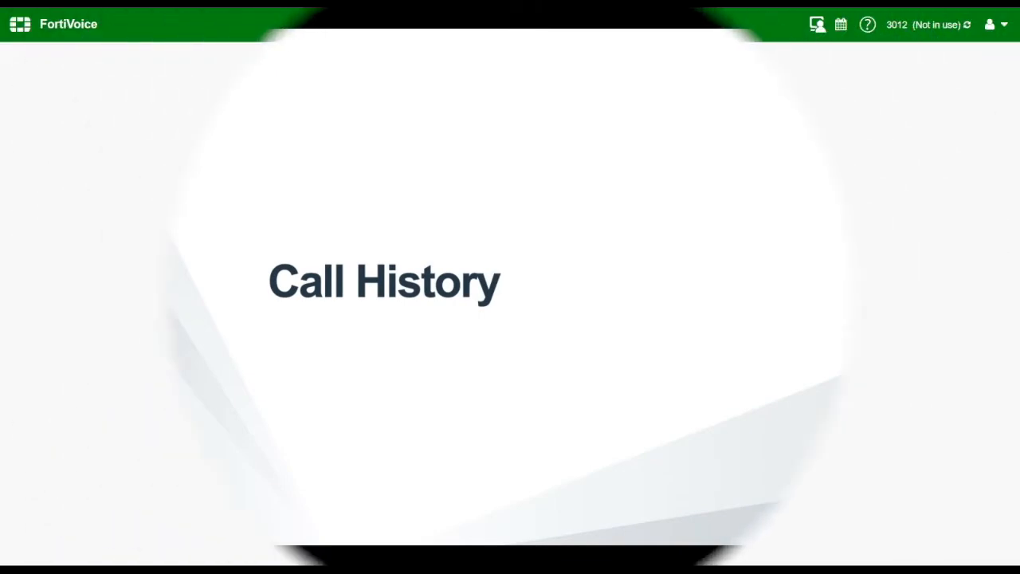
{"action": "left_click", "coordinate": [374, 134]}
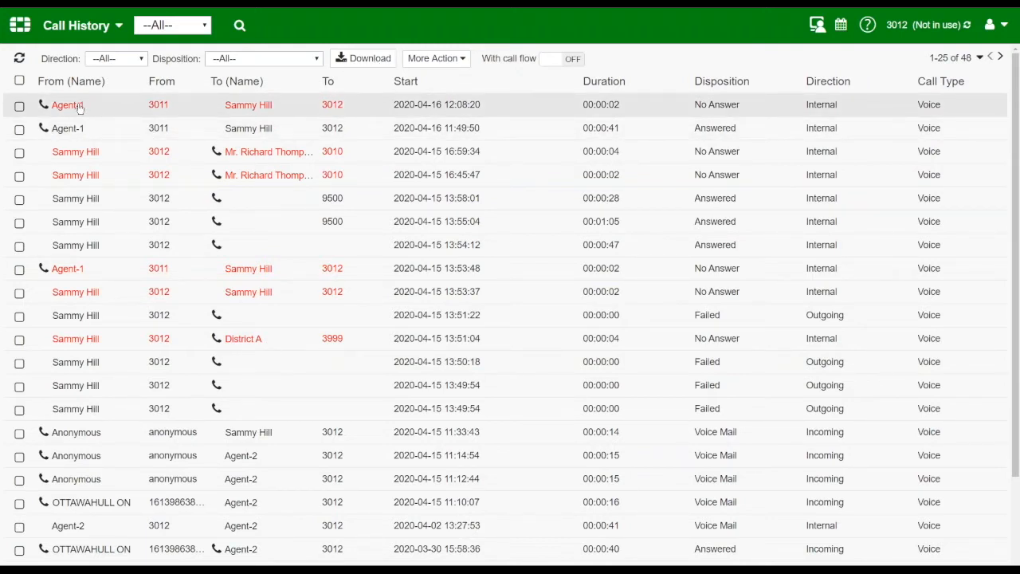
{"action": "double_click", "coordinate": [76, 434]}
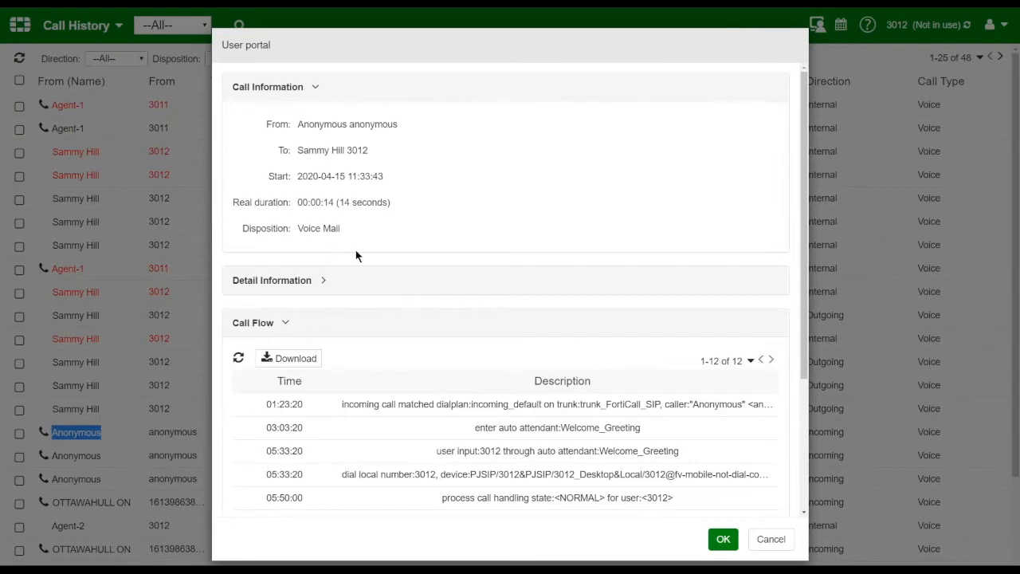
{"action": "left_click", "coordinate": [325, 282]}
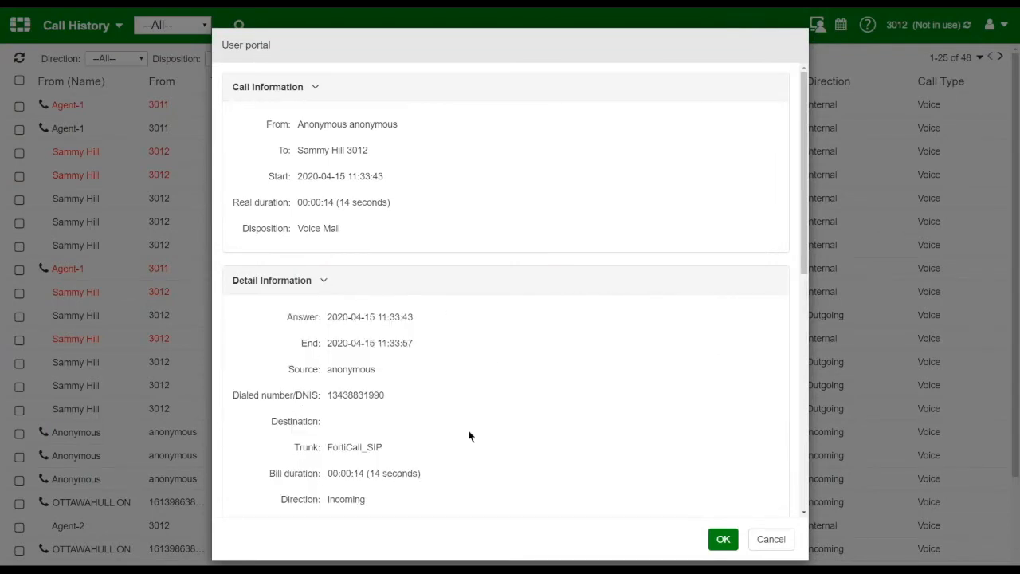
{"action": "left_click_drag", "start_coordinate": [802, 206], "coordinate": [807, 436]}
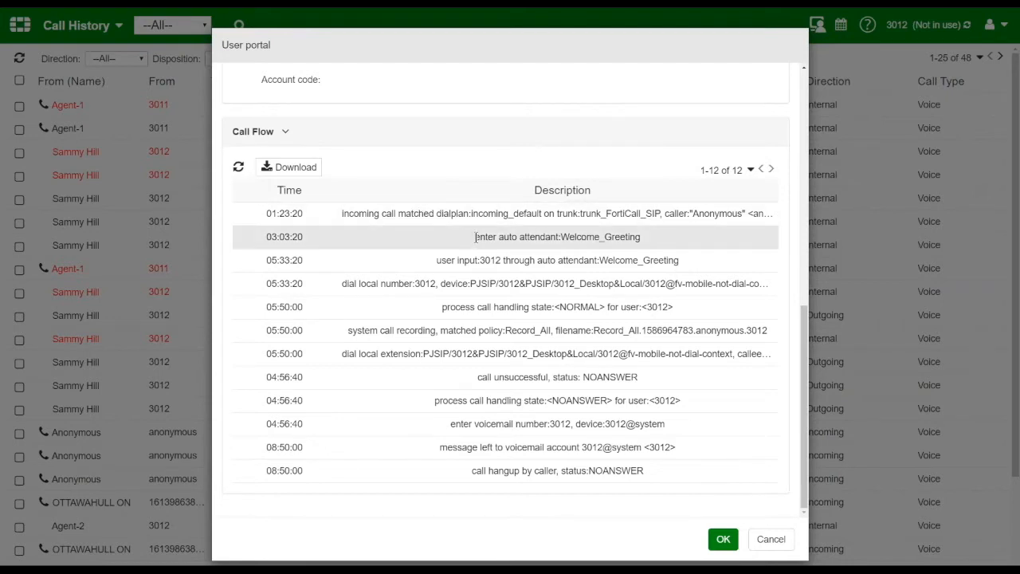
- Examine the call flow entries covering the auto attendant, user input, call handling and voicemail, and close the call details
{"action": "left_click_drag", "start_coordinate": [474, 236], "coordinate": [643, 243]}
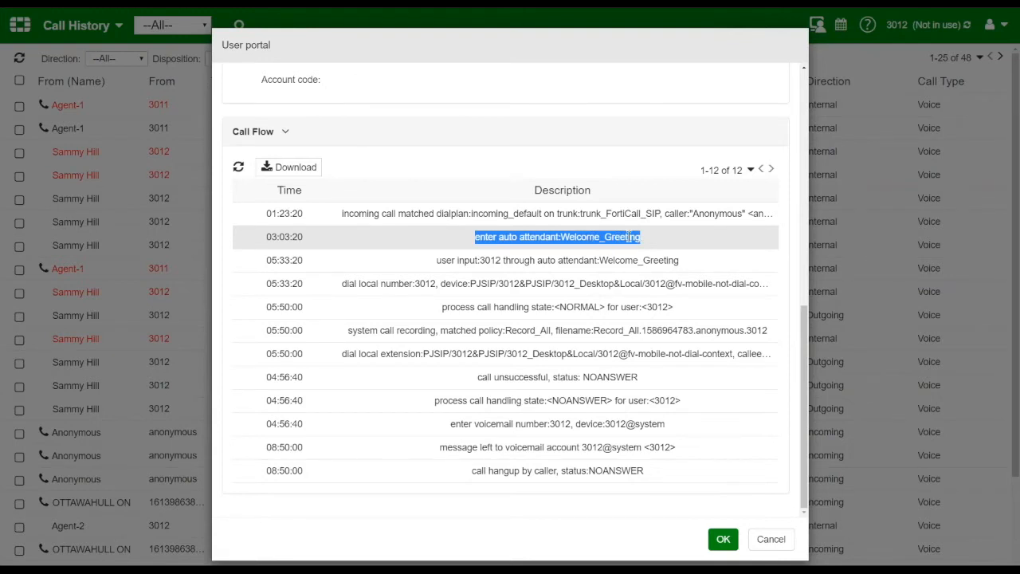
{"action": "left_click_drag", "start_coordinate": [435, 261], "coordinate": [502, 257]}
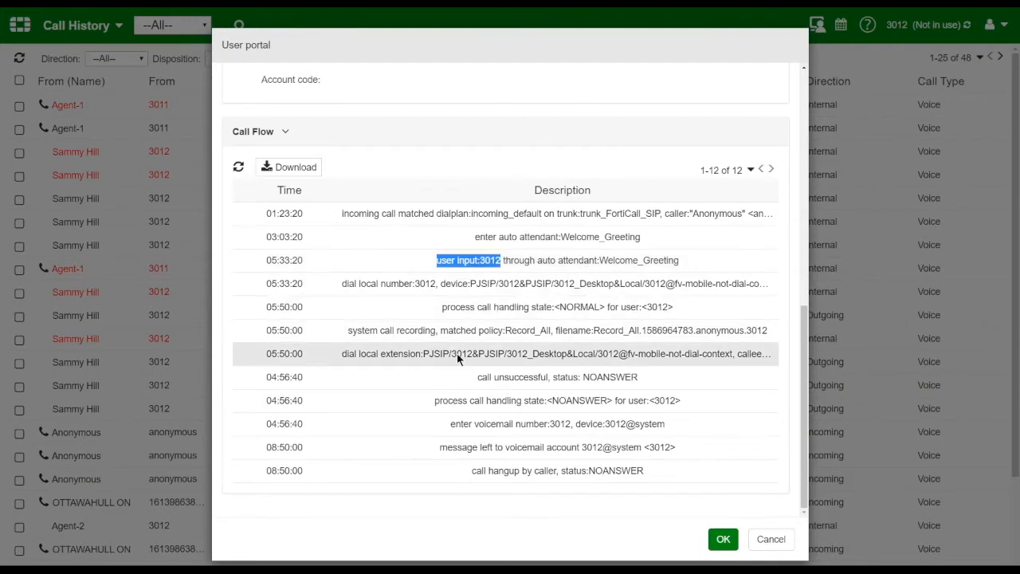
{"action": "left_click_drag", "start_coordinate": [478, 377], "coordinate": [638, 376]}
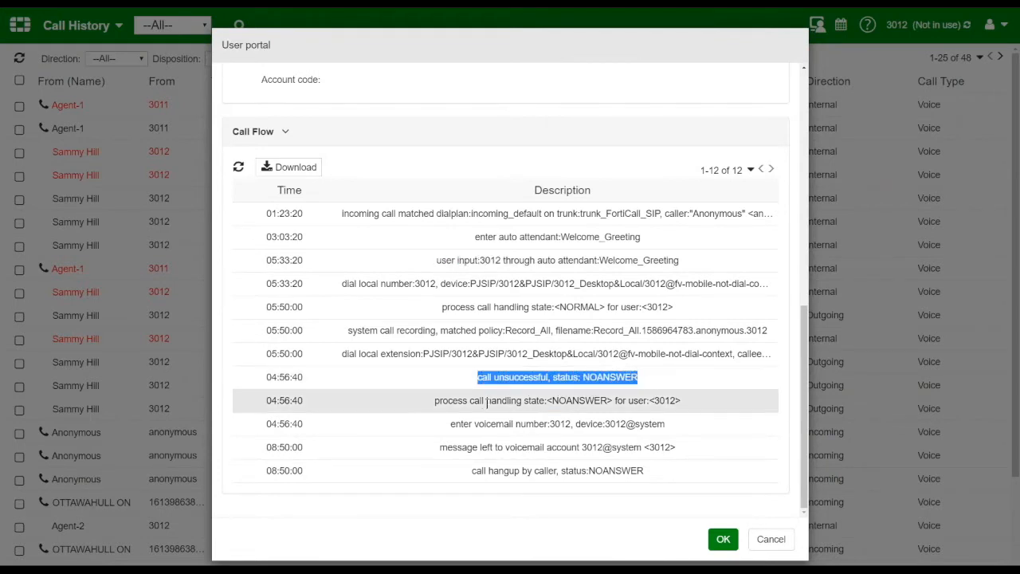
{"action": "left_click_drag", "start_coordinate": [469, 401], "coordinate": [608, 399]}
{"action": "left_click_drag", "start_coordinate": [450, 423], "coordinate": [572, 423]}
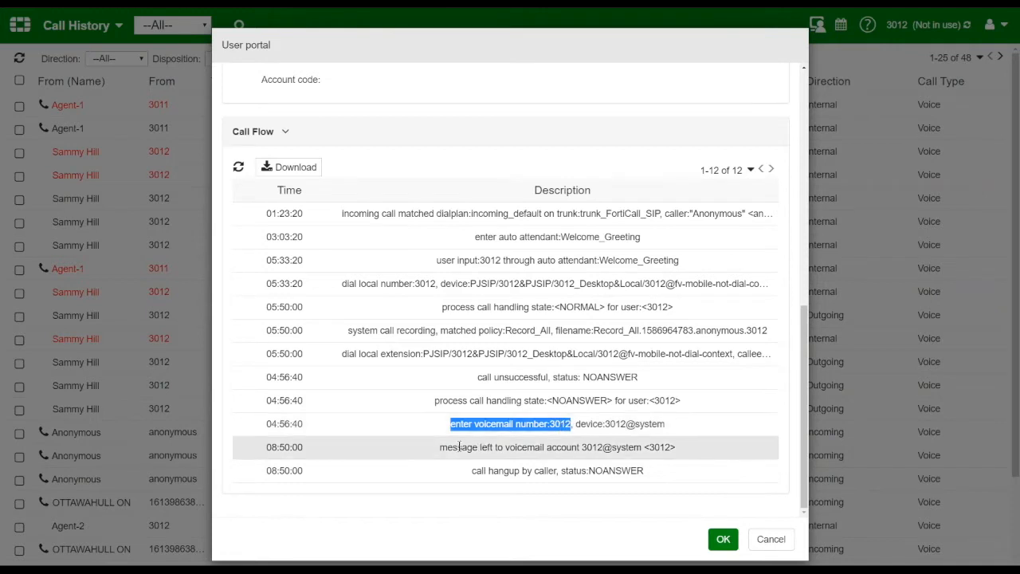
{"action": "left_click_drag", "start_coordinate": [440, 447], "coordinate": [606, 447]}
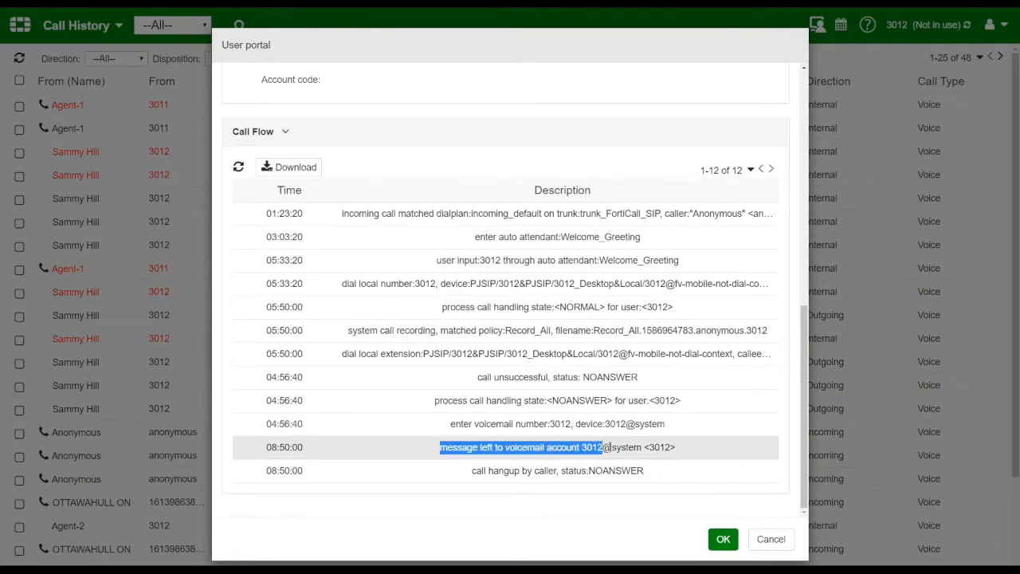
{"action": "left_click", "coordinate": [721, 539]}
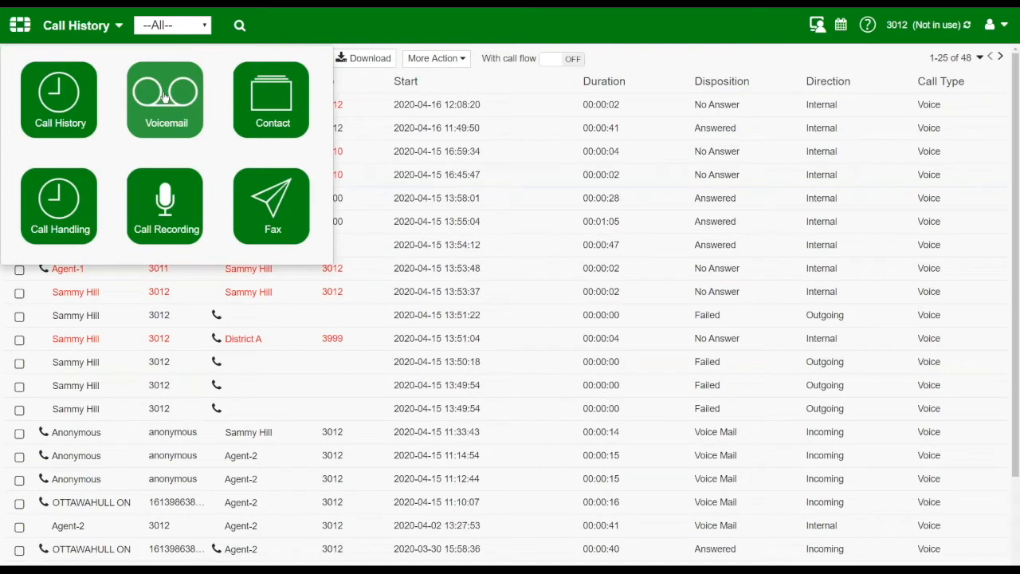
{"action": "left_click", "coordinate": [163, 96]}
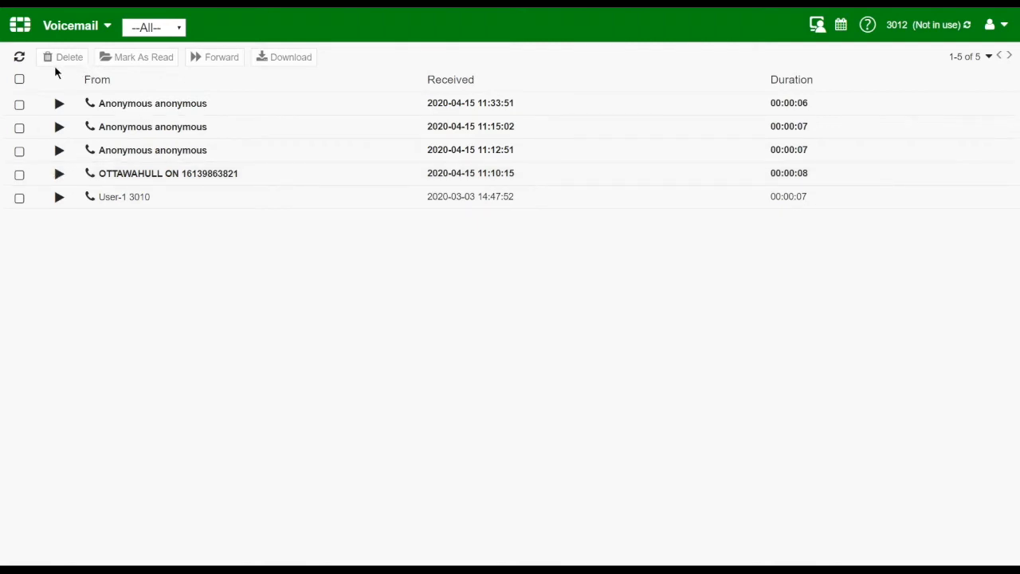
{"action": "left_click", "coordinate": [20, 105]}
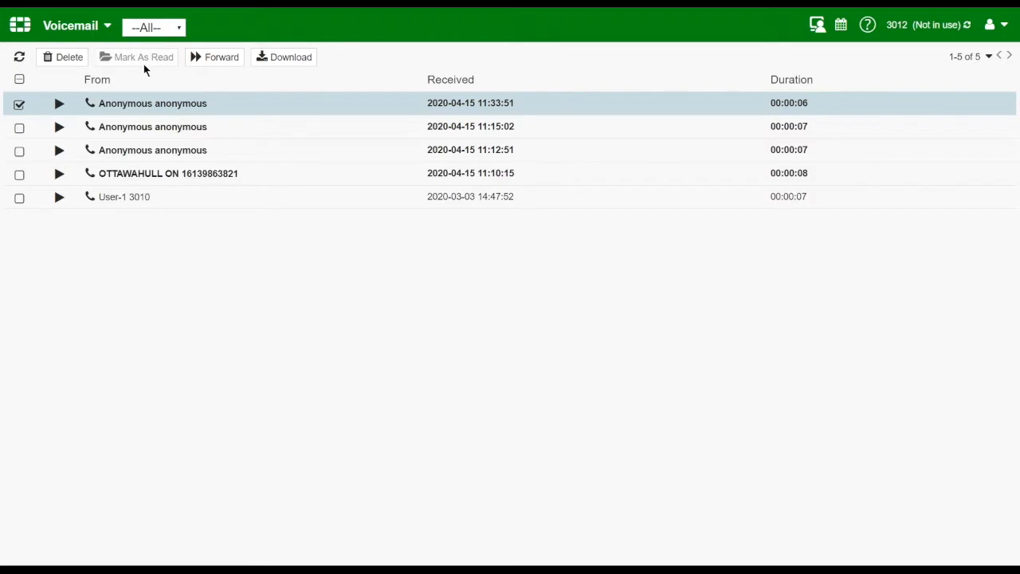
{"action": "left_click", "coordinate": [219, 59]}
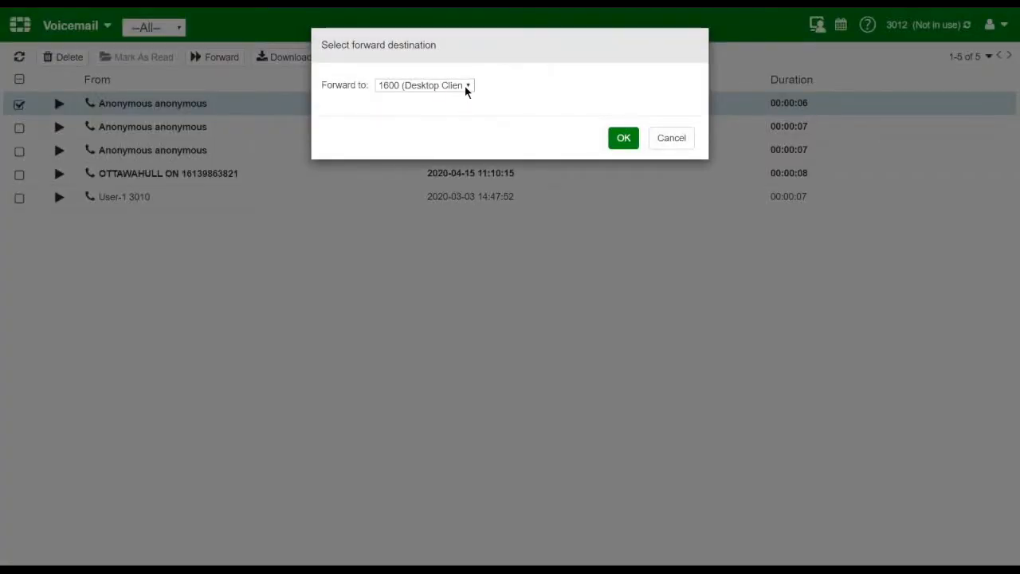
{"action": "left_click", "coordinate": [465, 86]}
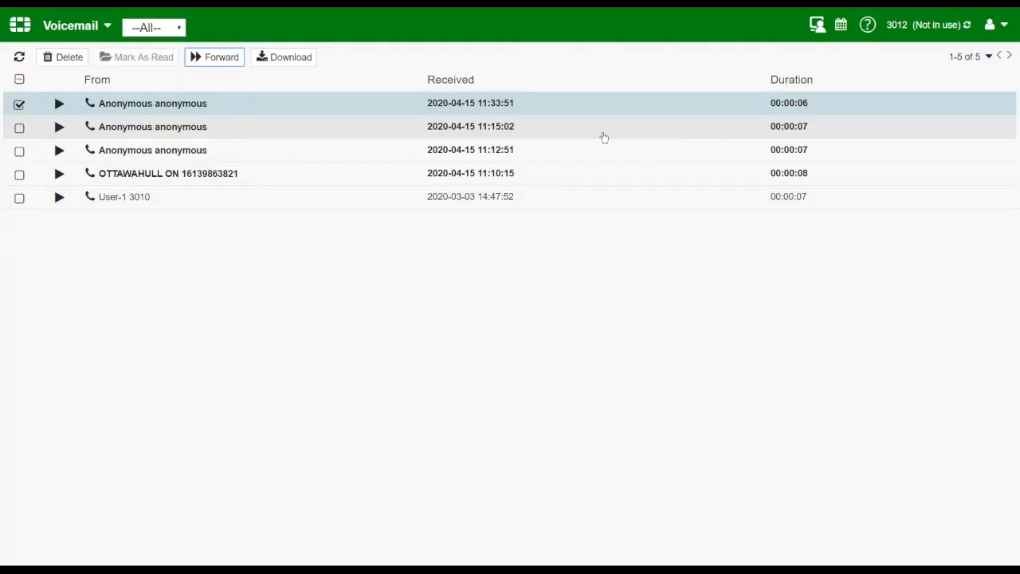
{"action": "left_click", "coordinate": [668, 139]}
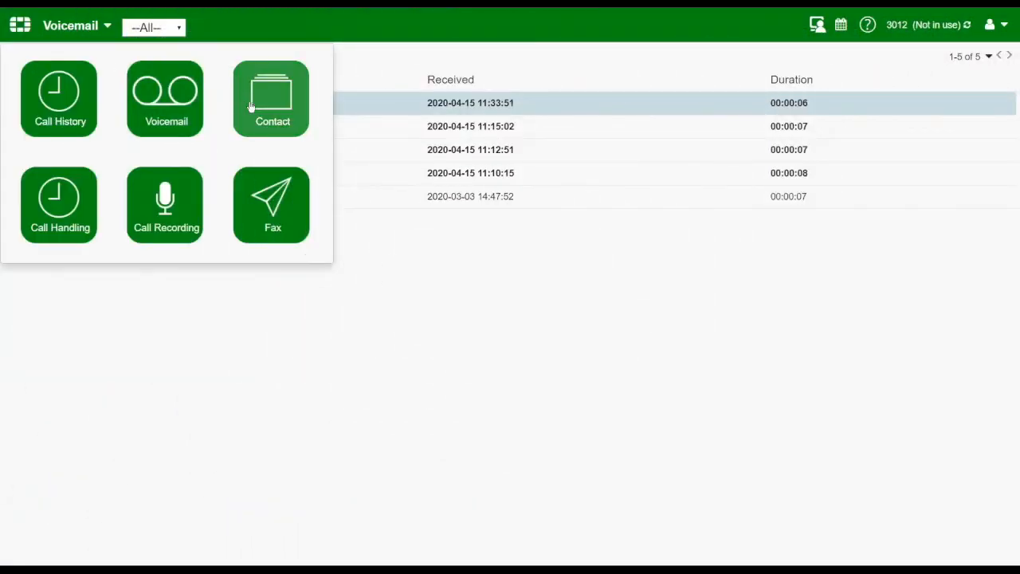
- Open the contact Directory, view its sorting options and filter the entries by the Sip type
{"action": "left_click", "coordinate": [250, 106]}
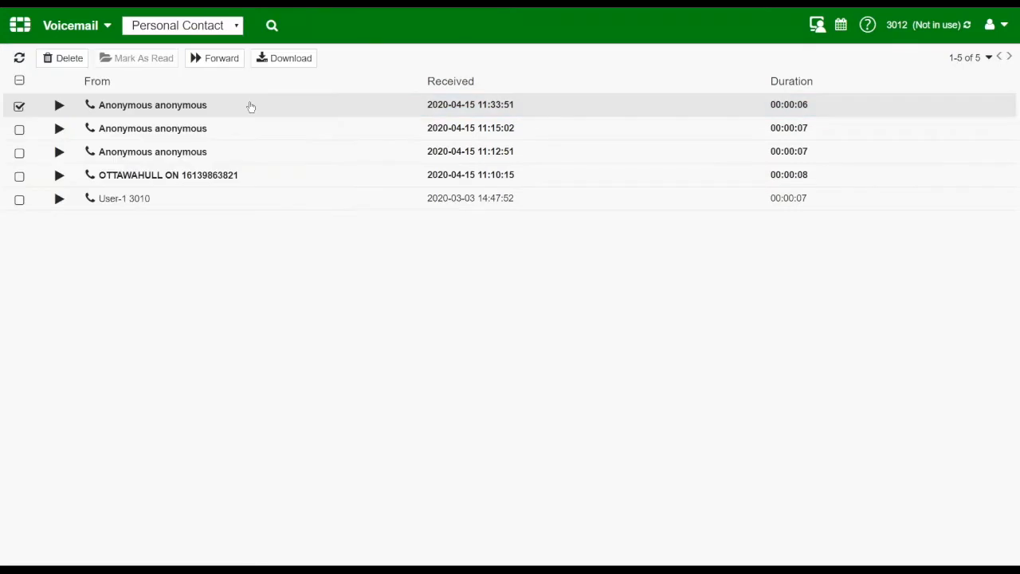
{"action": "left_click", "coordinate": [225, 29]}
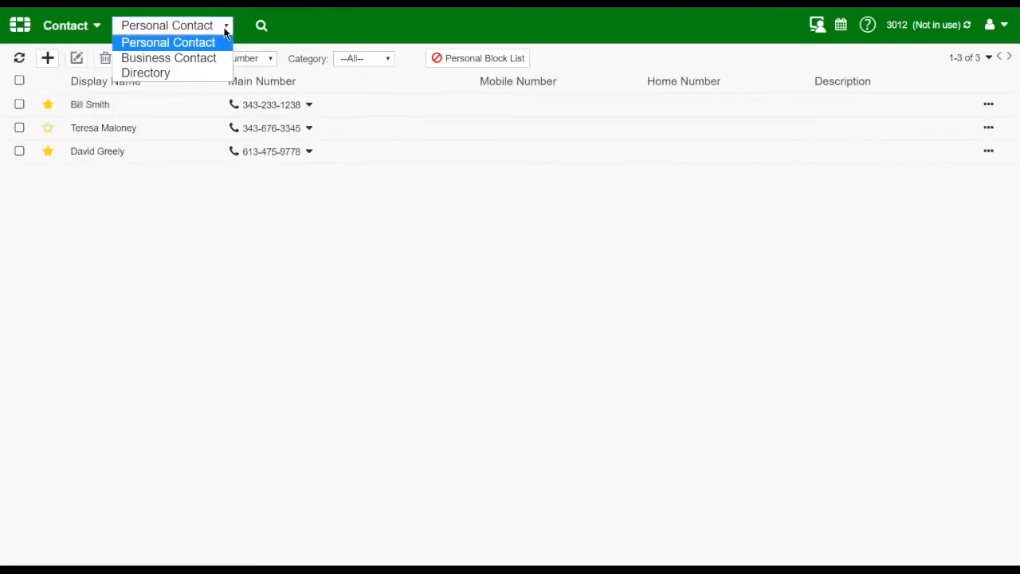
{"action": "left_click", "coordinate": [177, 74]}
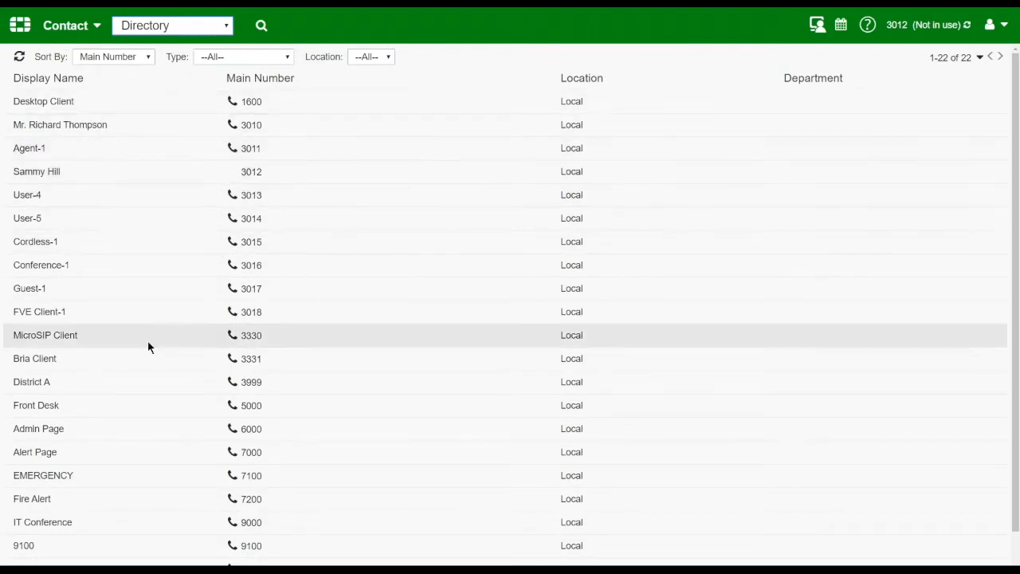
{"action": "left_click", "coordinate": [148, 55]}
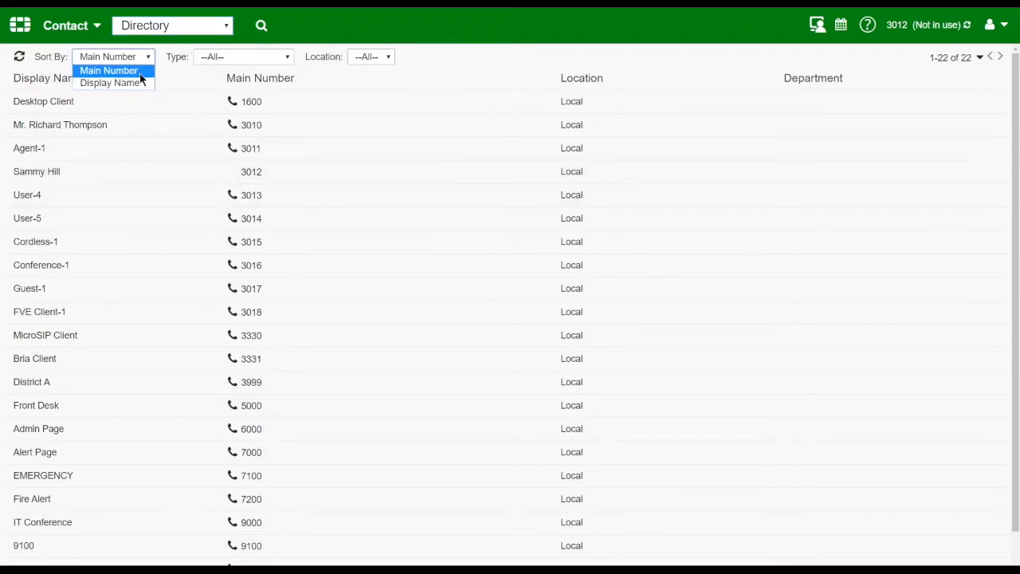
{"action": "left_click", "coordinate": [284, 59]}
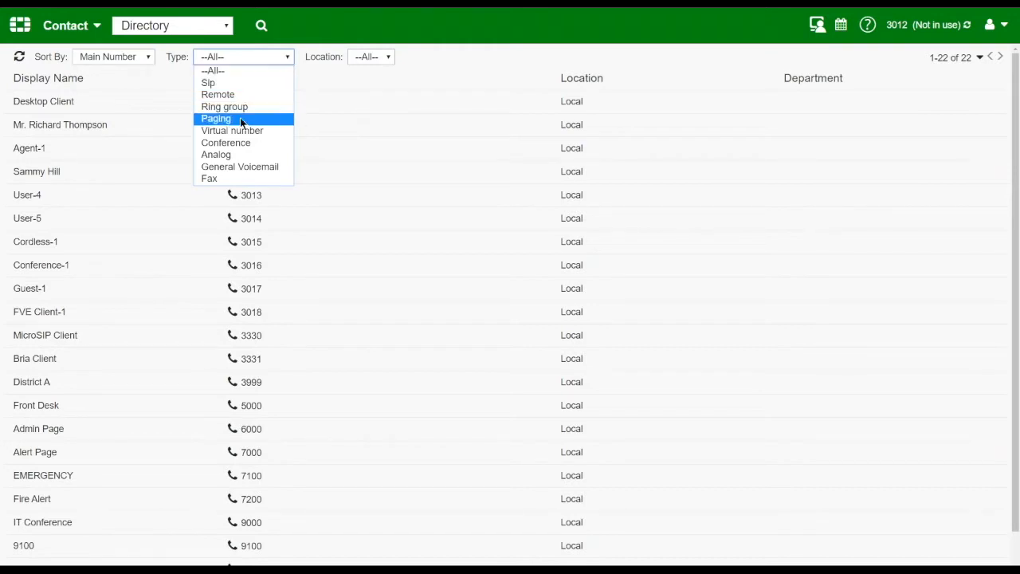
{"action": "left_click", "coordinate": [209, 83]}
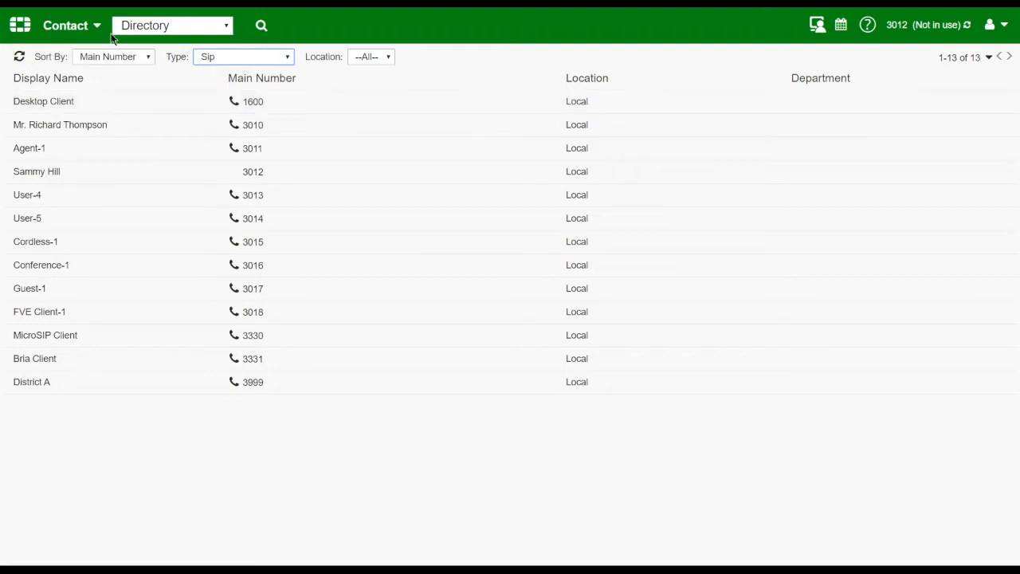
- Switch to the Business Contact list and view its sorting options
{"action": "left_click", "coordinate": [155, 28]}
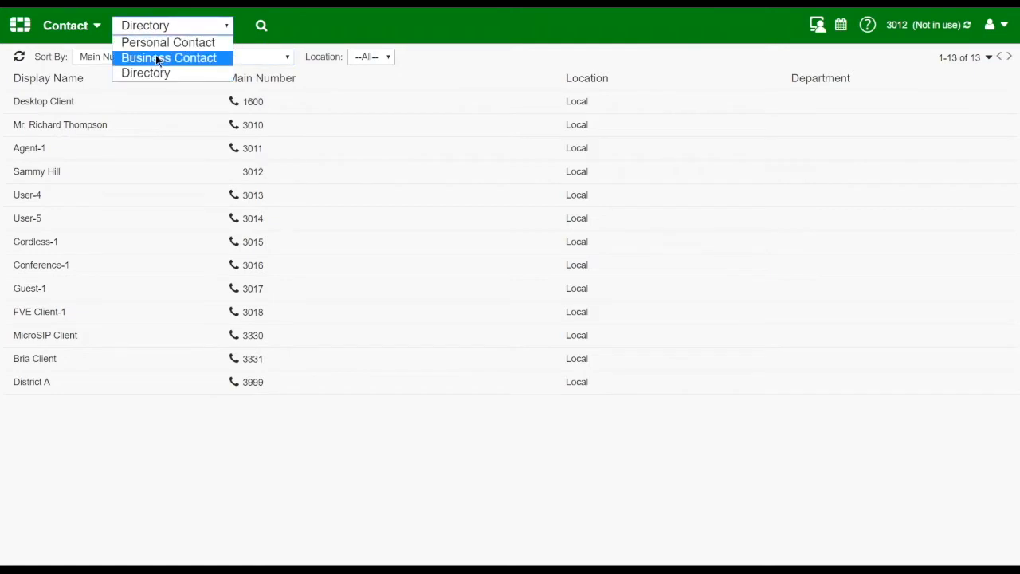
{"action": "left_click", "coordinate": [156, 56]}
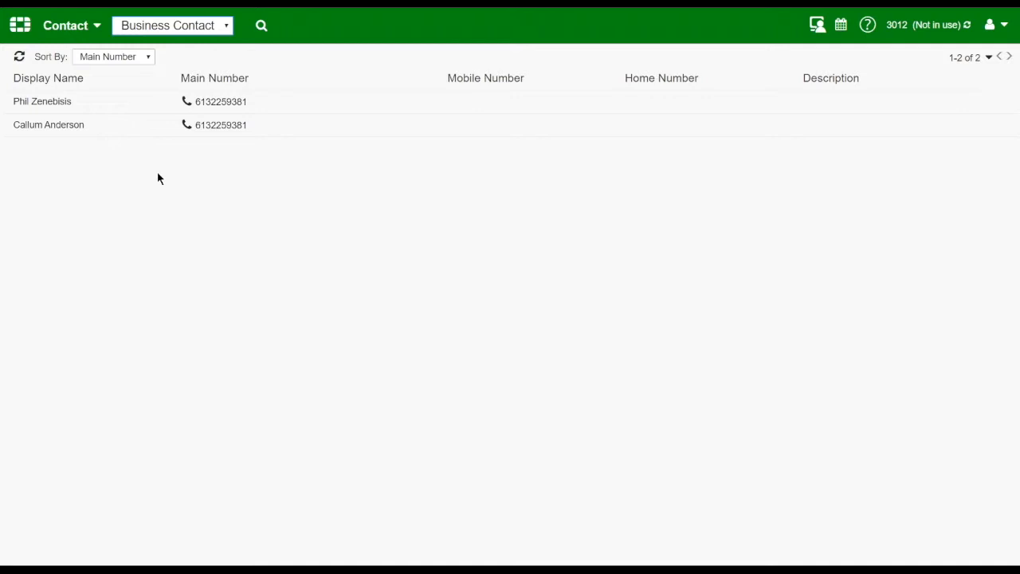
{"action": "left_click", "coordinate": [145, 58]}
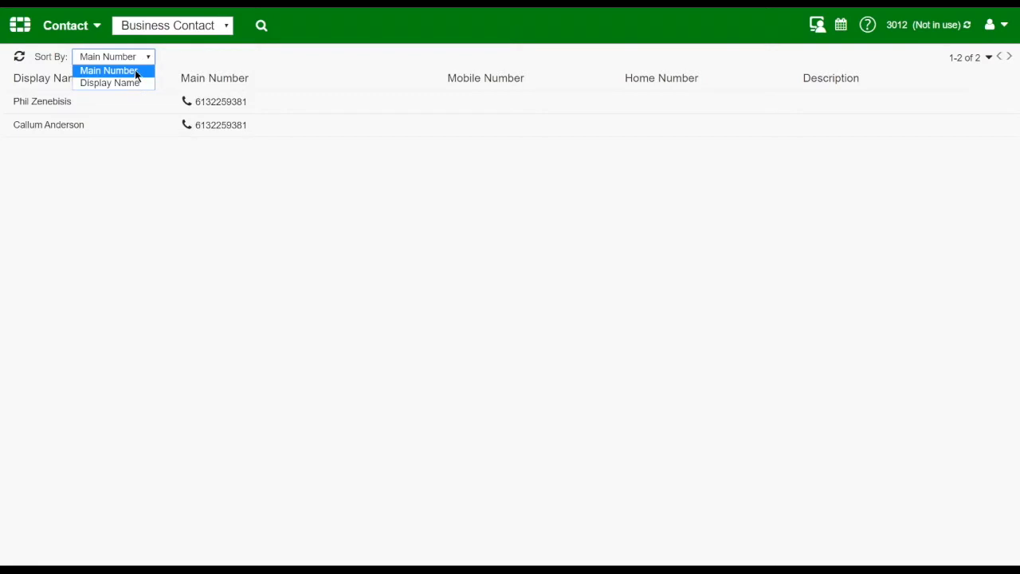
- Switch to the Personal Contact list and view the form for a new contact without creating one
{"action": "left_click", "coordinate": [226, 27]}
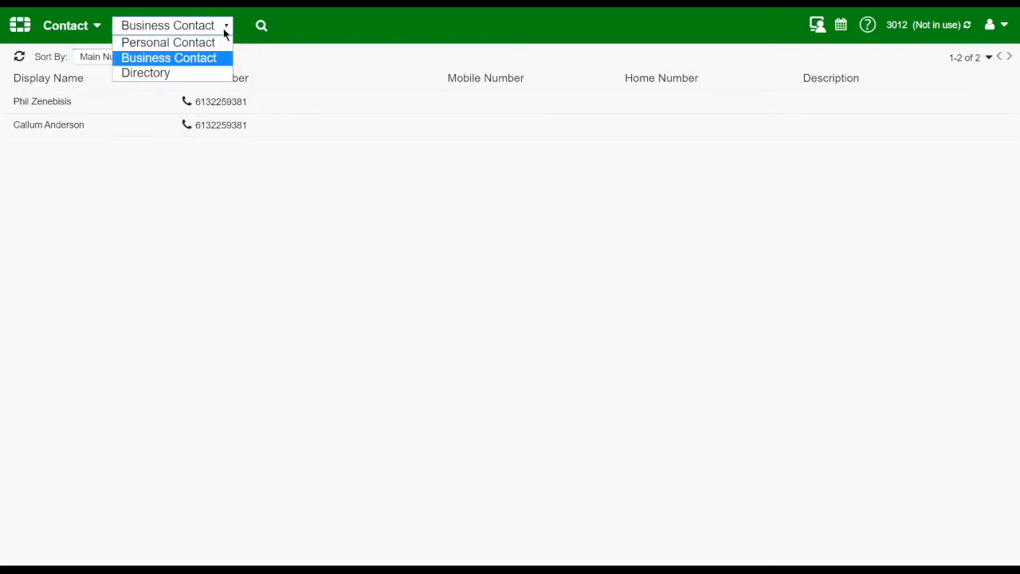
{"action": "left_click", "coordinate": [212, 42]}
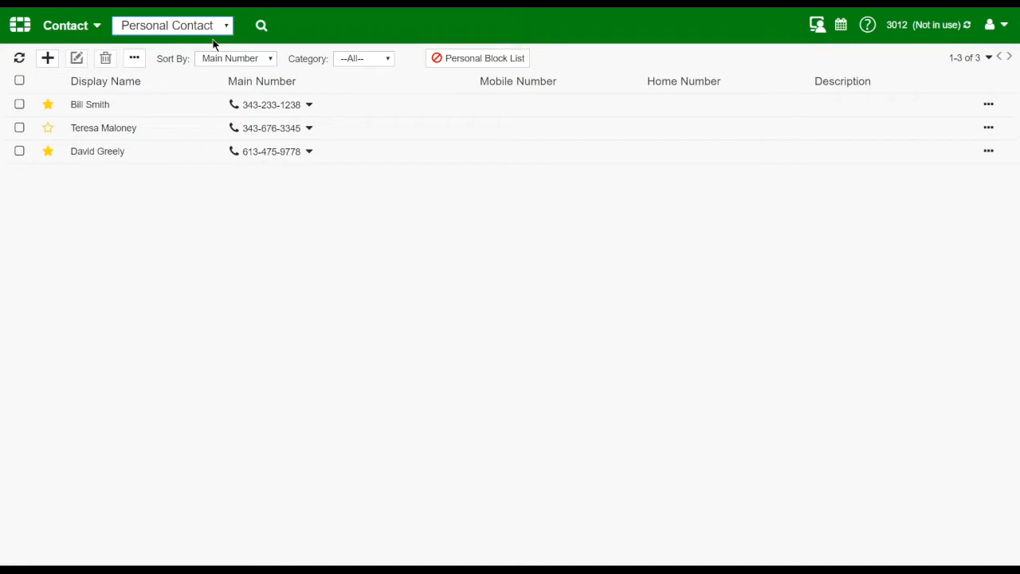
{"action": "left_click", "coordinate": [48, 58]}
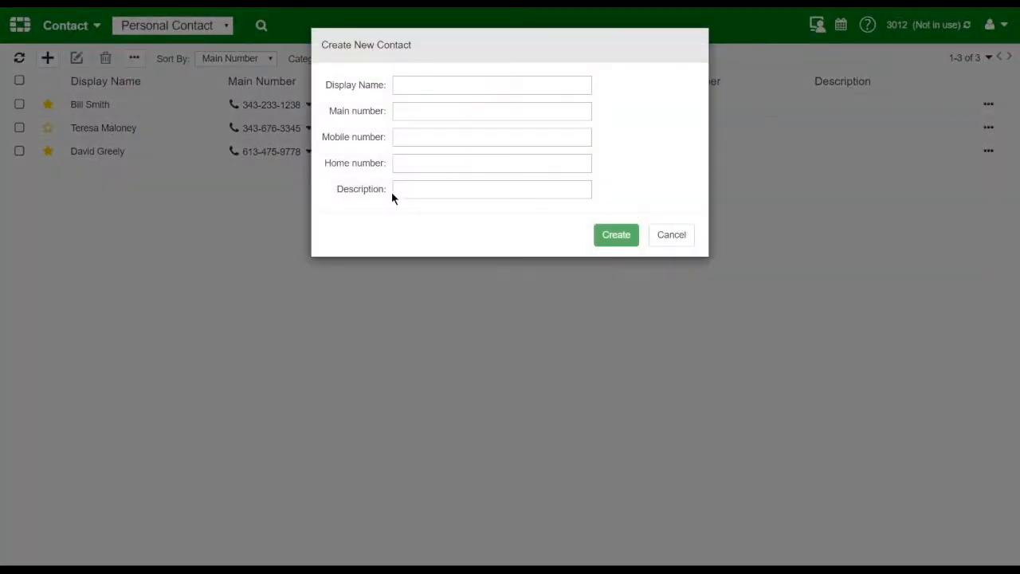
{"action": "left_click", "coordinate": [669, 234]}
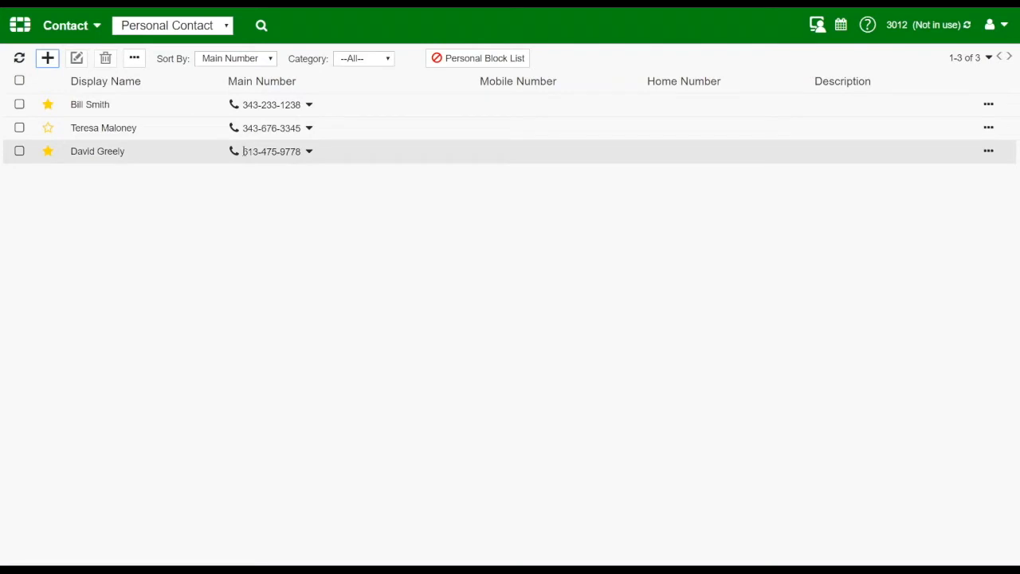
- Remove the third personal contact from the favorites and mark the second one as a favorite
{"action": "left_click", "coordinate": [48, 151]}
{"action": "left_click", "coordinate": [48, 127]}
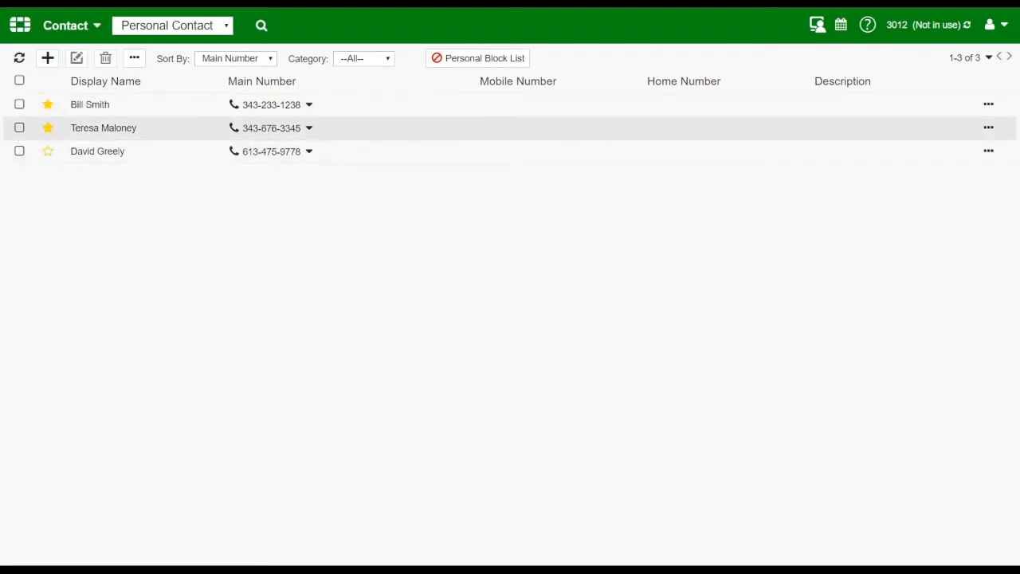
- Filter the personal contacts by the Favorite category, and show all categories again
{"action": "left_click", "coordinate": [388, 59]}
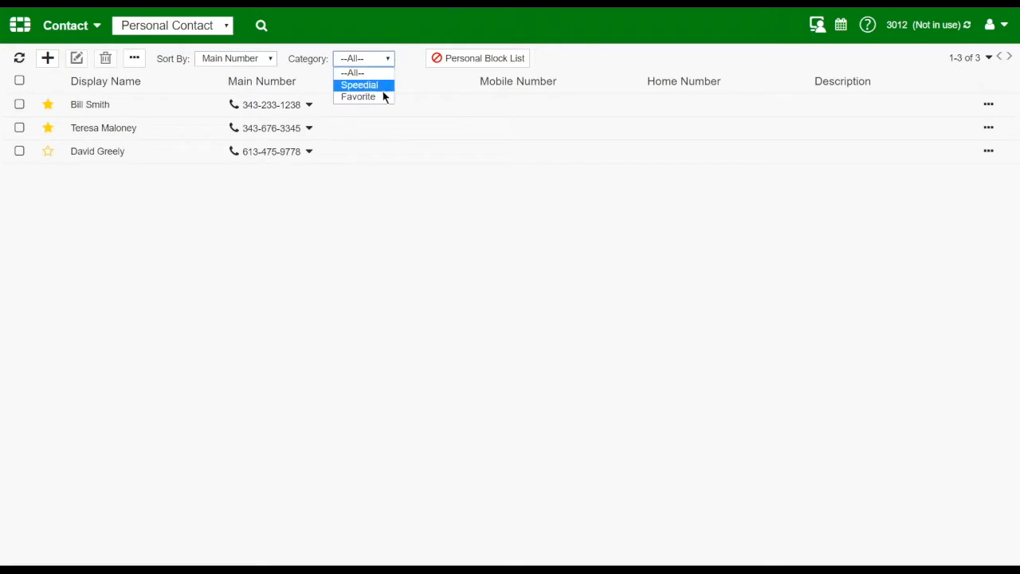
{"action": "left_click", "coordinate": [358, 96]}
{"action": "left_click", "coordinate": [385, 60]}
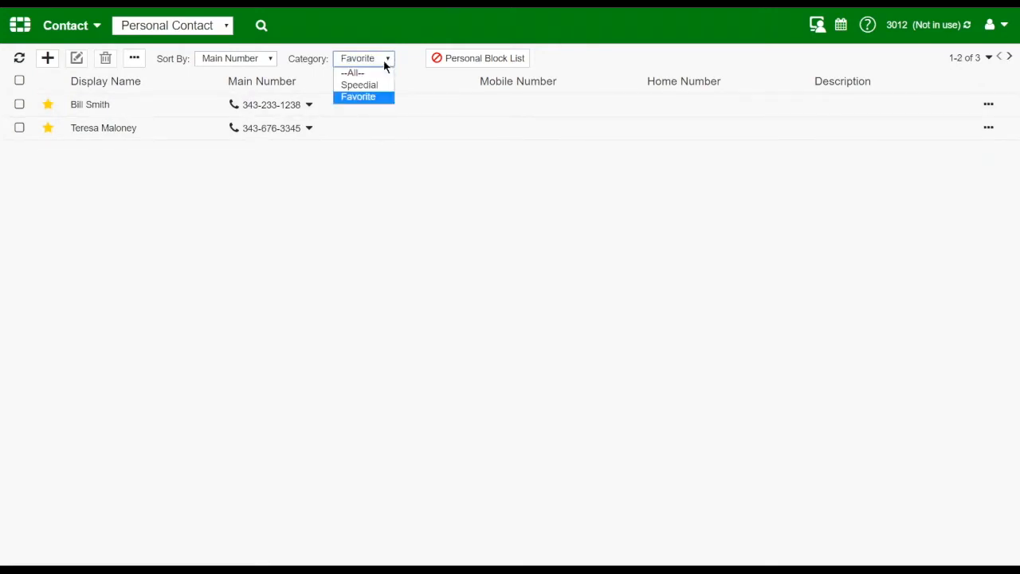
{"action": "left_click", "coordinate": [380, 72]}
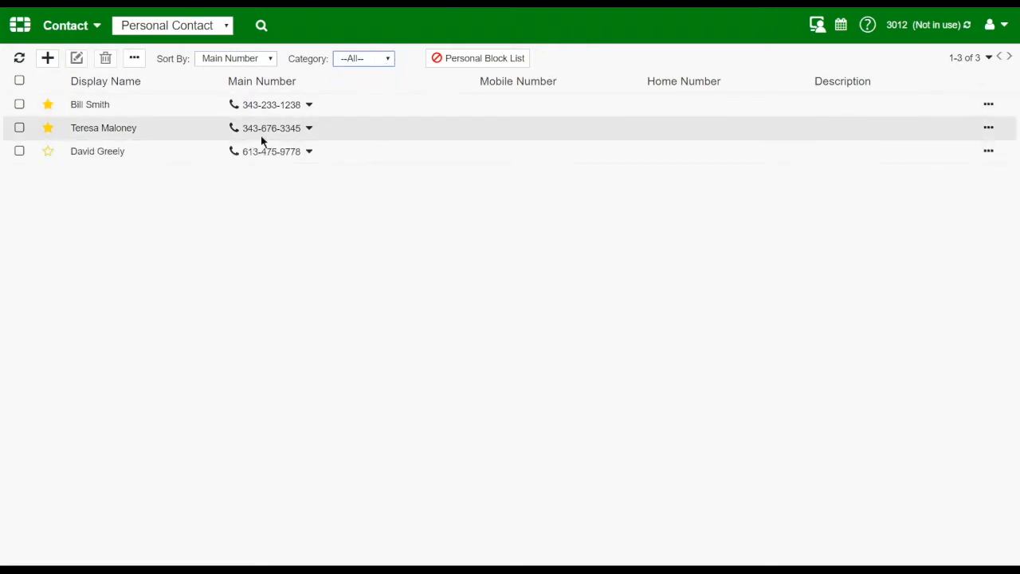
- Add the first personal contact's main number to speed dial 9, and remove it from speed dial again
{"action": "left_click", "coordinate": [310, 110]}
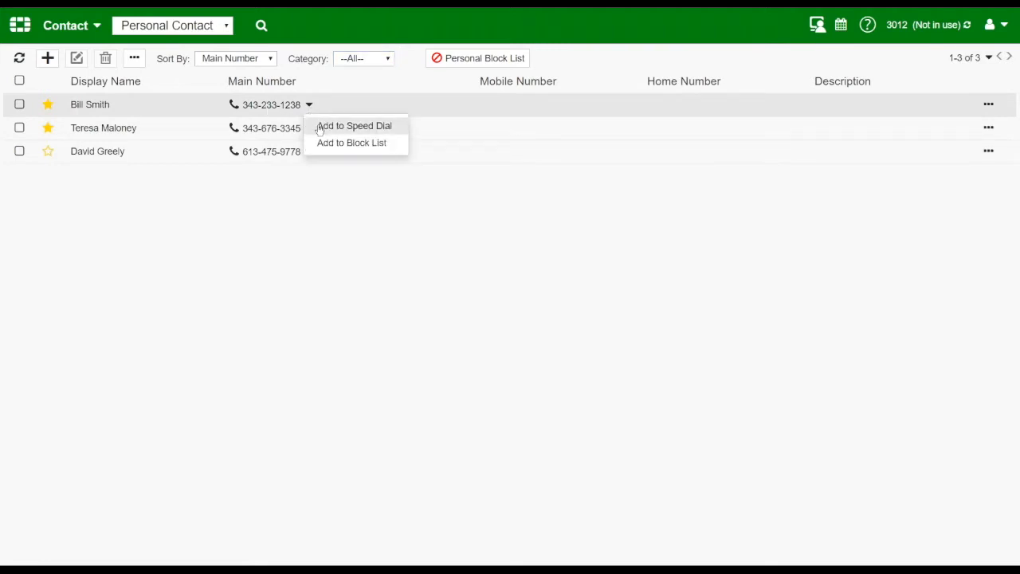
{"action": "left_click", "coordinate": [319, 129]}
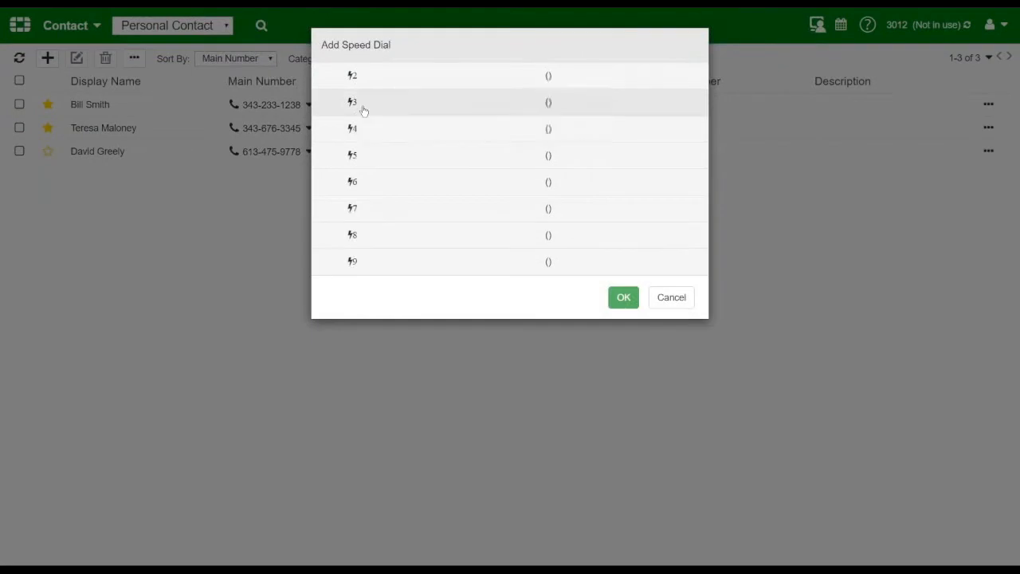
{"action": "left_click", "coordinate": [355, 261]}
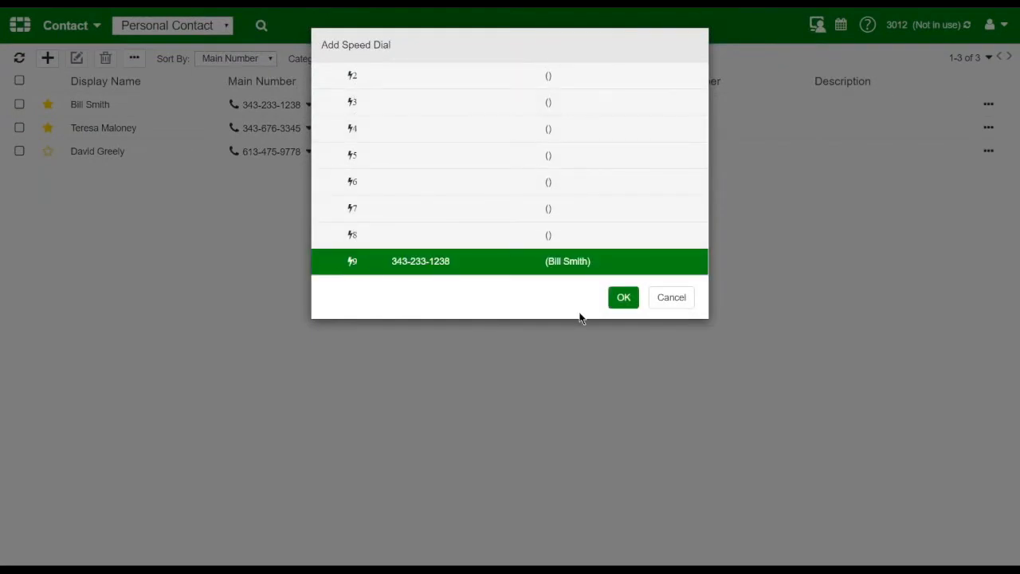
{"action": "left_click", "coordinate": [615, 302]}
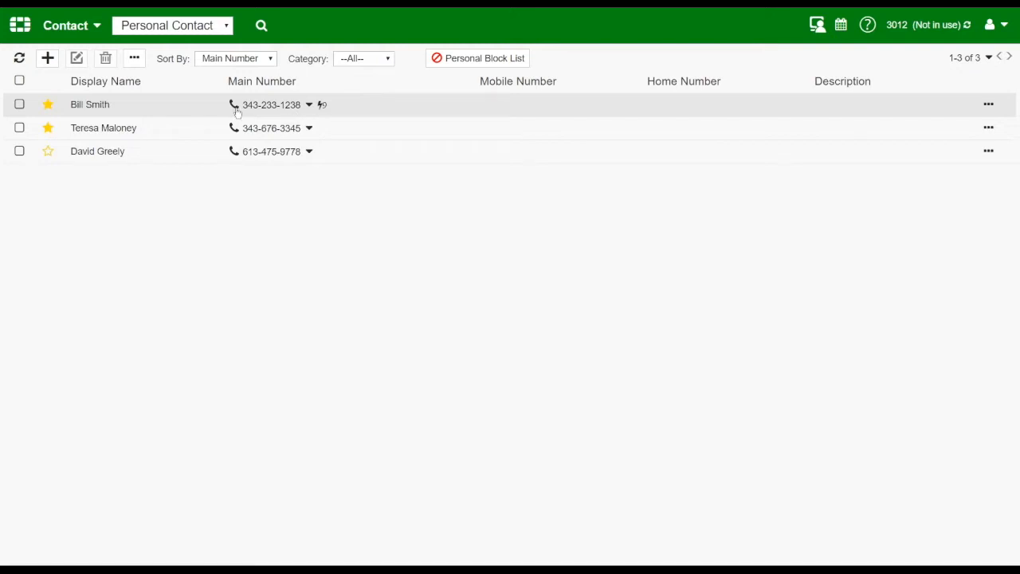
{"action": "left_click", "coordinate": [309, 105]}
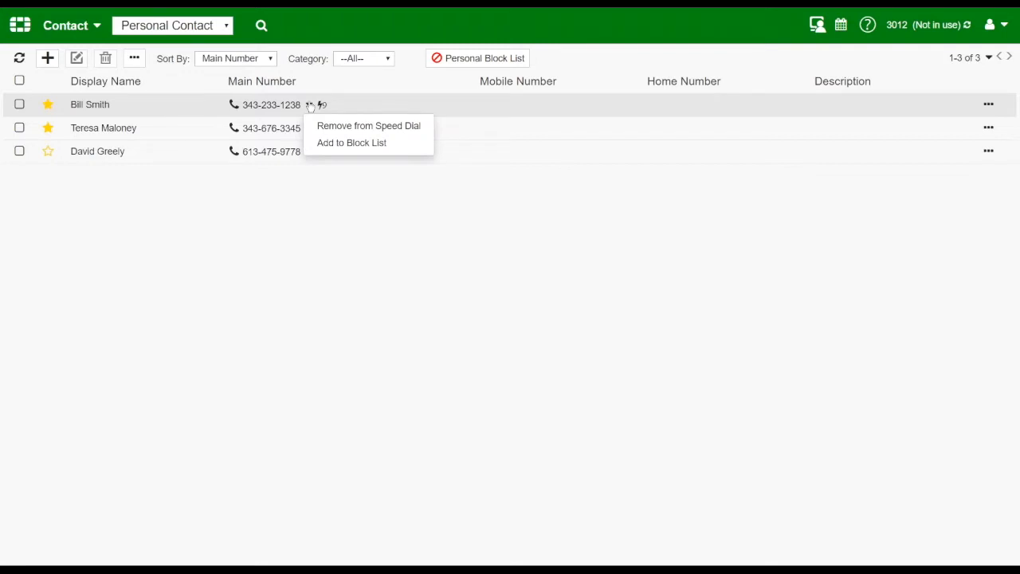
{"action": "left_click", "coordinate": [328, 126]}
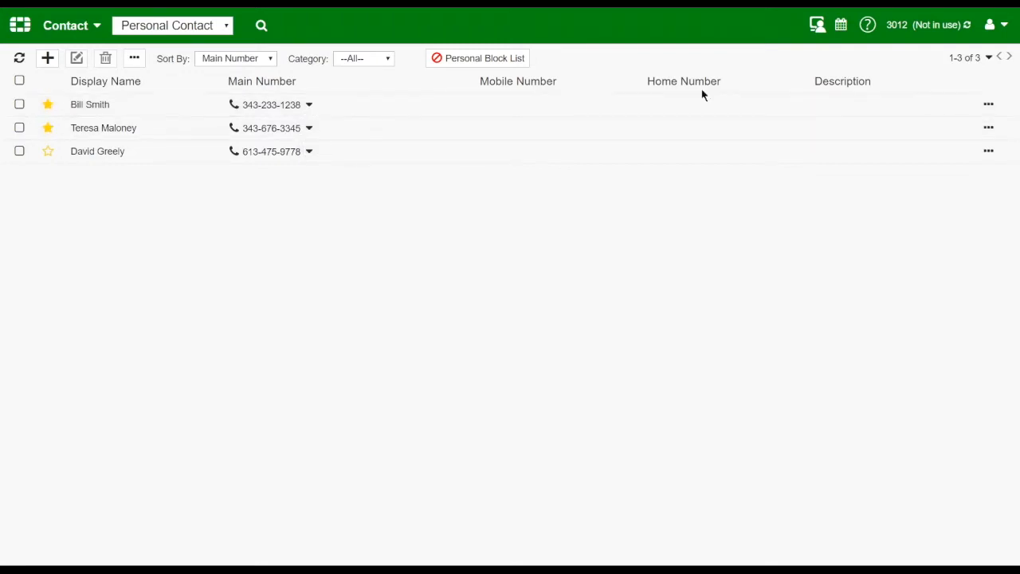
- View the first personal contact's additional actions and the Personal Block List, including its form for a new blocked number, without creating one
{"action": "left_click", "coordinate": [988, 105]}
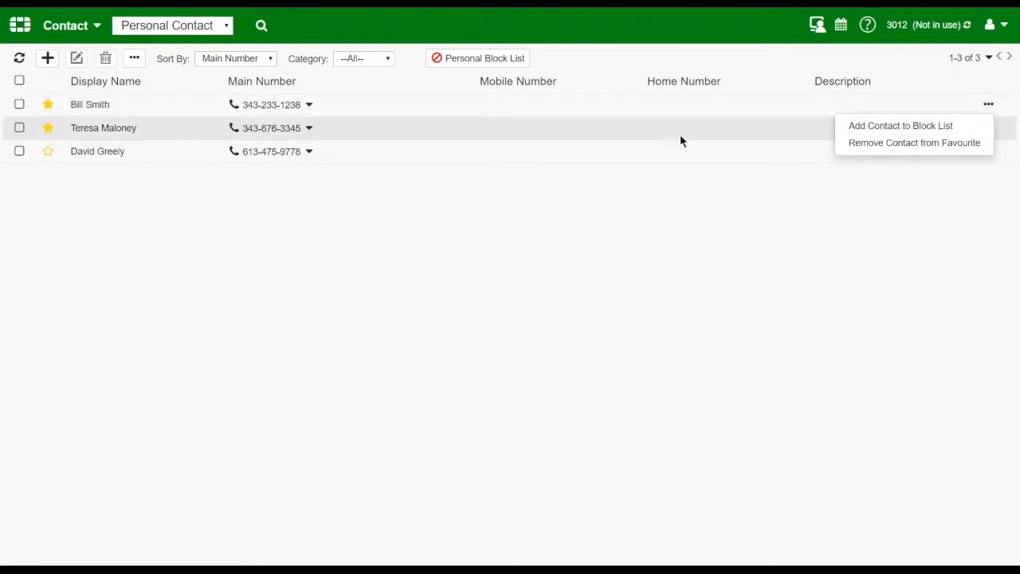
{"action": "left_click", "coordinate": [482, 208]}
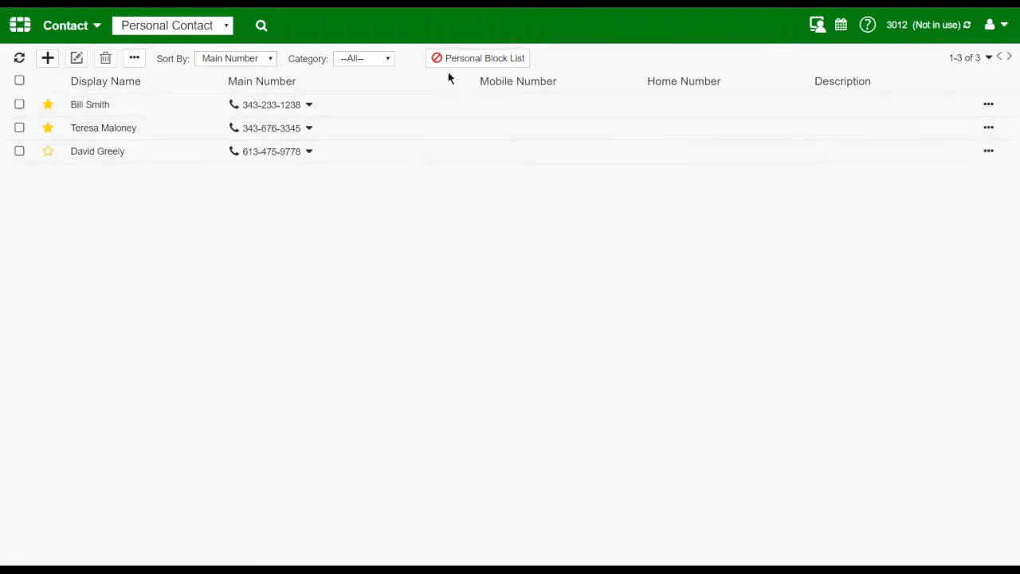
{"action": "left_click", "coordinate": [470, 62]}
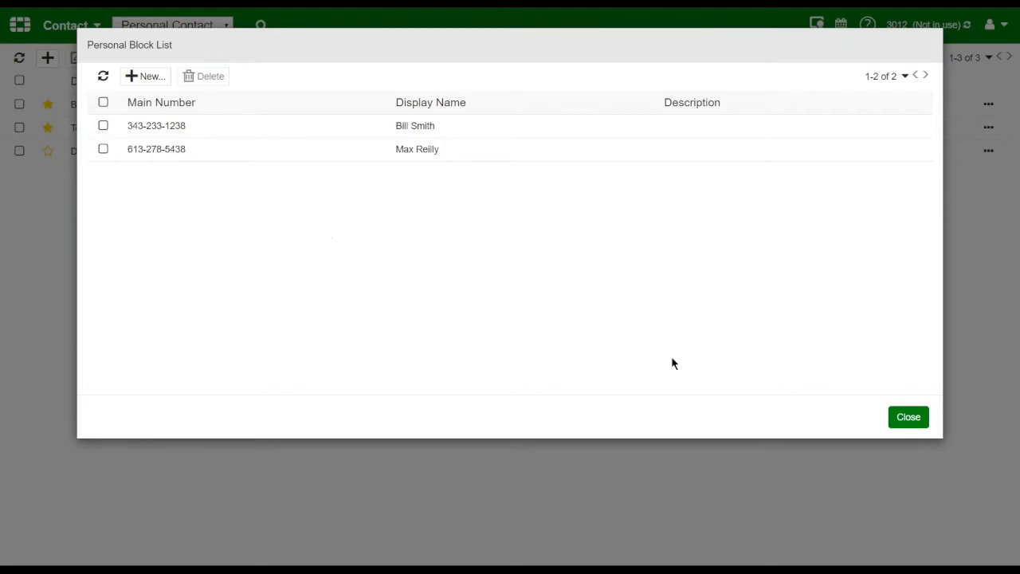
{"action": "left_click", "coordinate": [152, 83]}
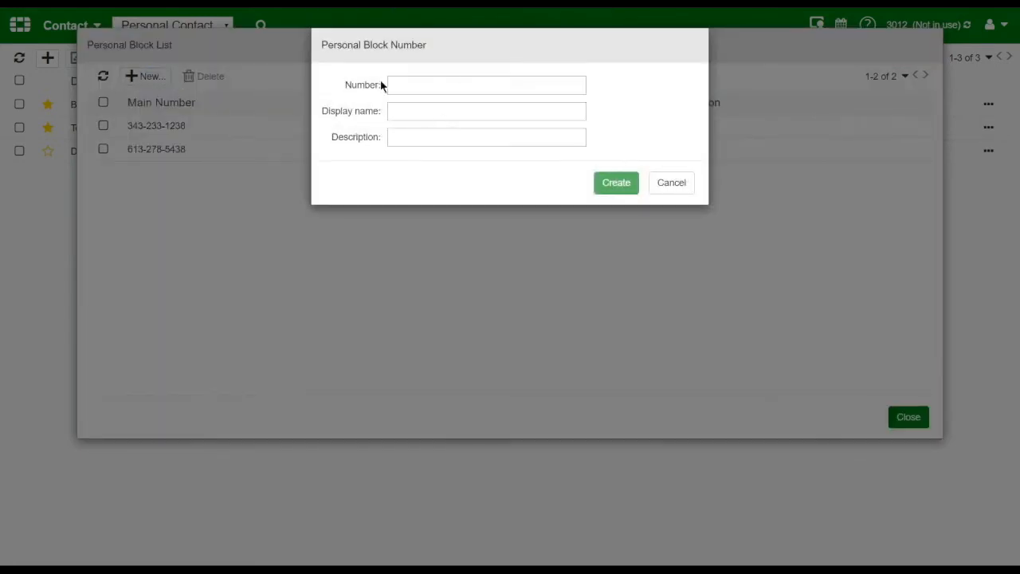
{"action": "left_click", "coordinate": [671, 182]}
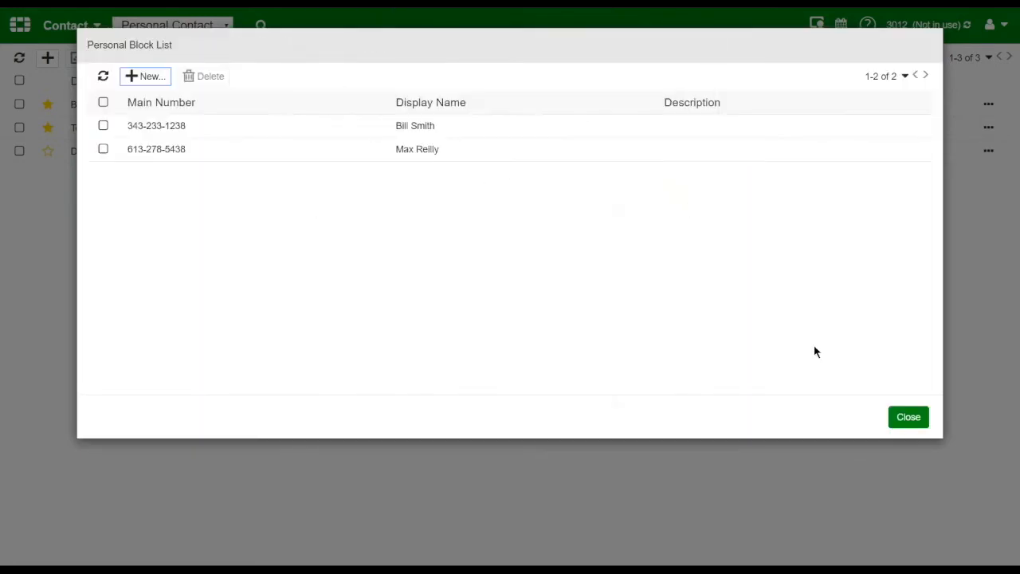
{"action": "left_click", "coordinate": [908, 417]}
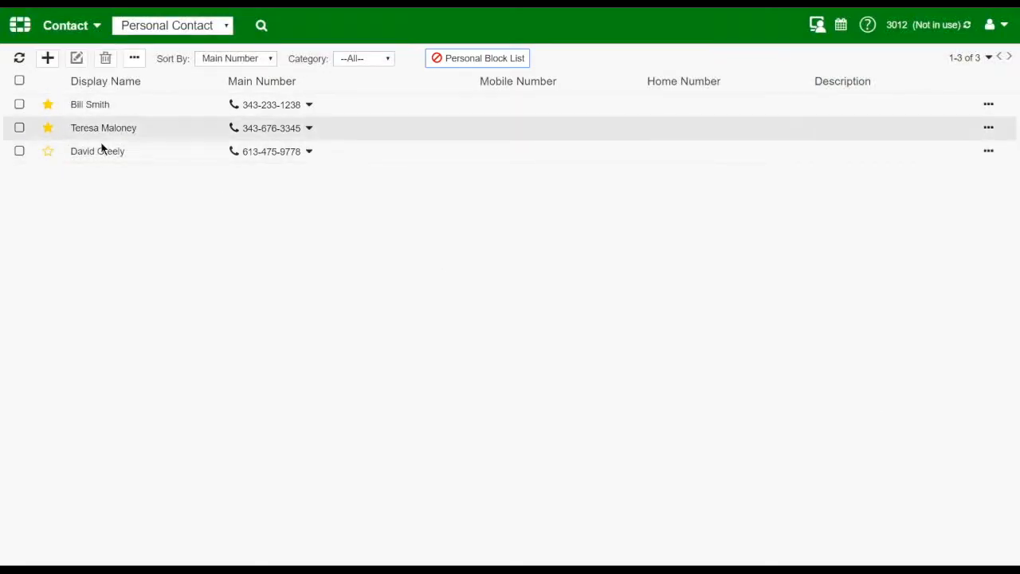
{"action": "left_click", "coordinate": [309, 105]}
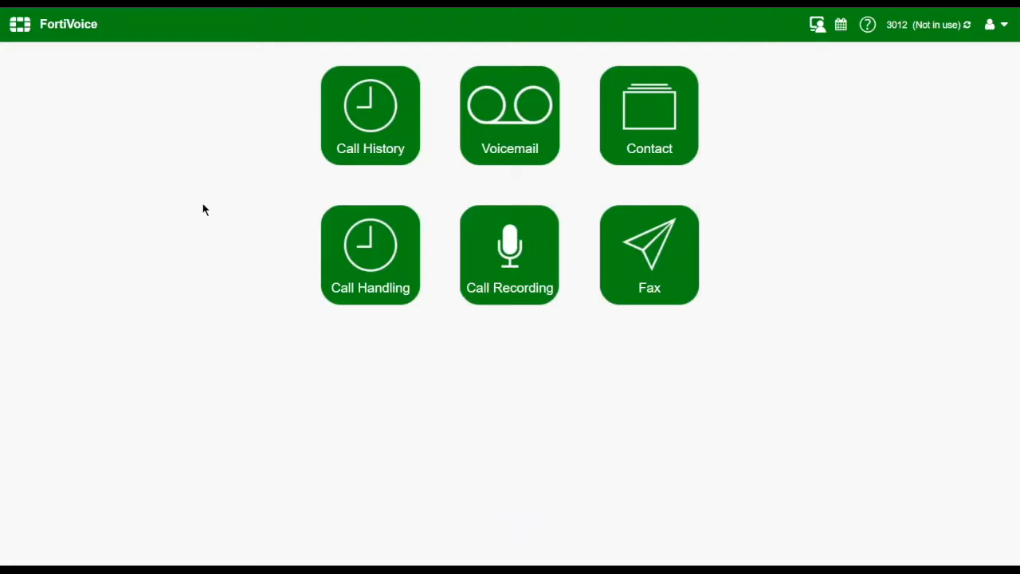
- Open Call Handling and compare the system default and user-defined call process options for the Voicemail status
{"action": "left_click", "coordinate": [371, 255]}
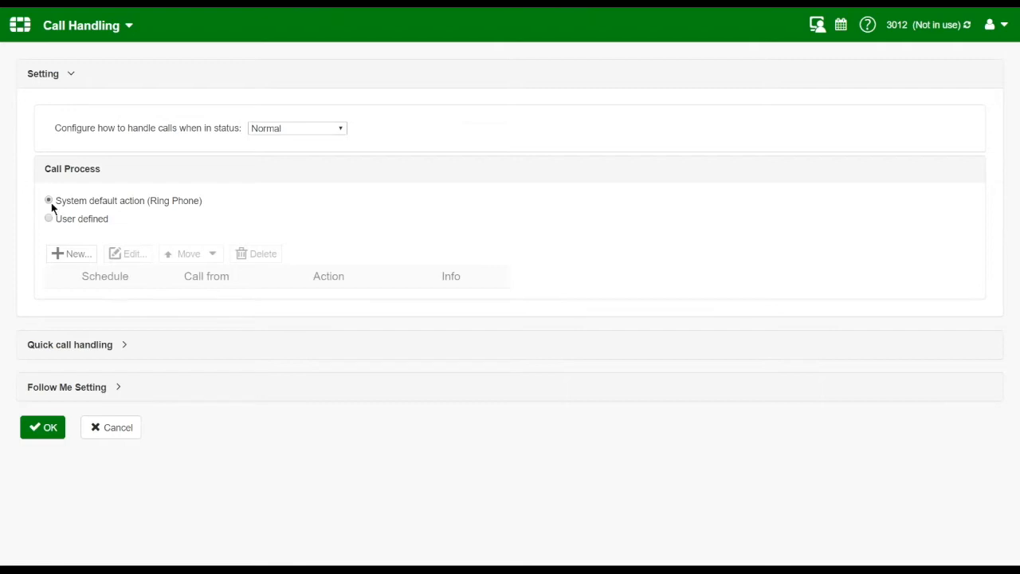
{"action": "left_click", "coordinate": [341, 130]}
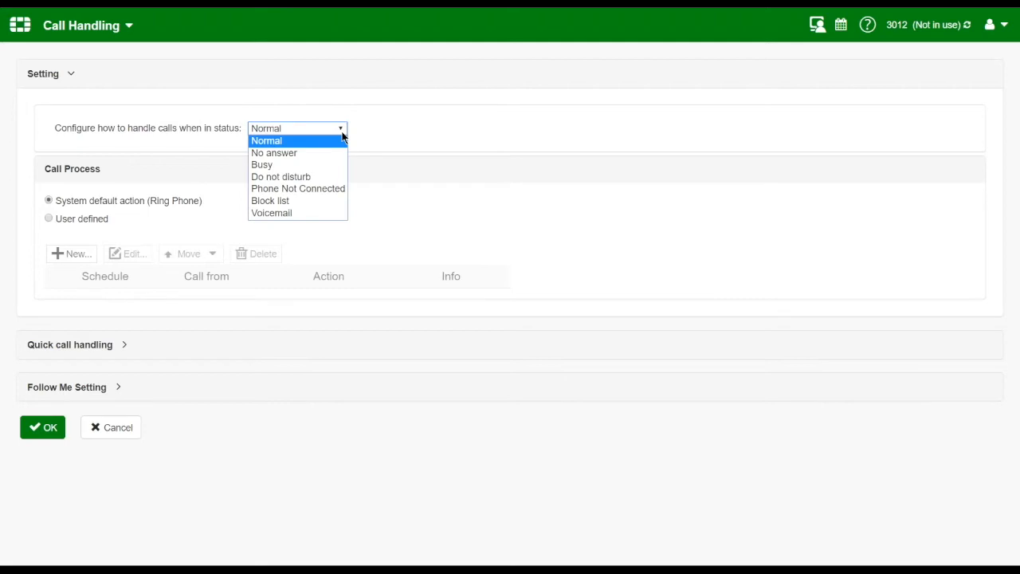
{"action": "left_click", "coordinate": [314, 213]}
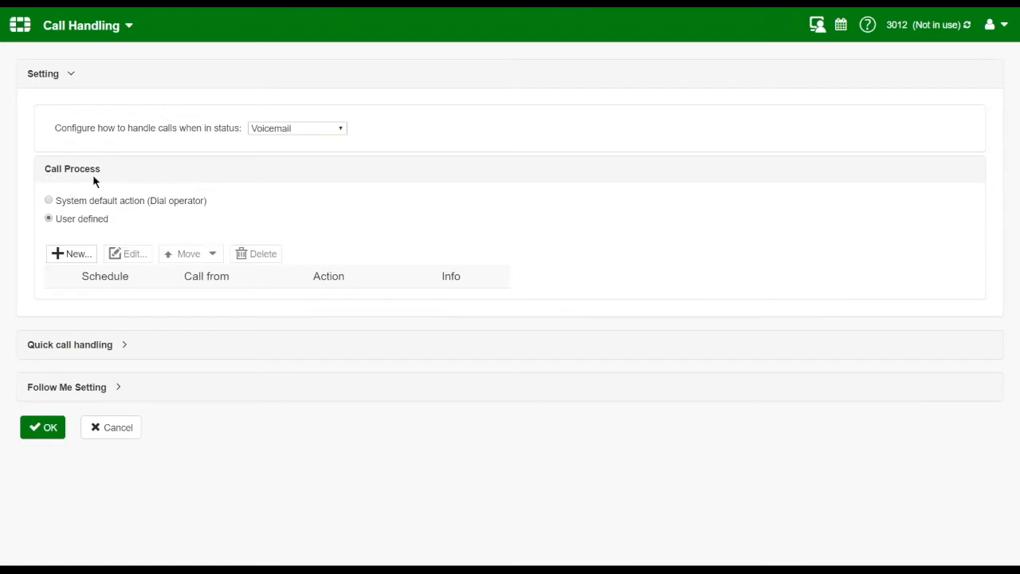
{"action": "left_click", "coordinate": [49, 200]}
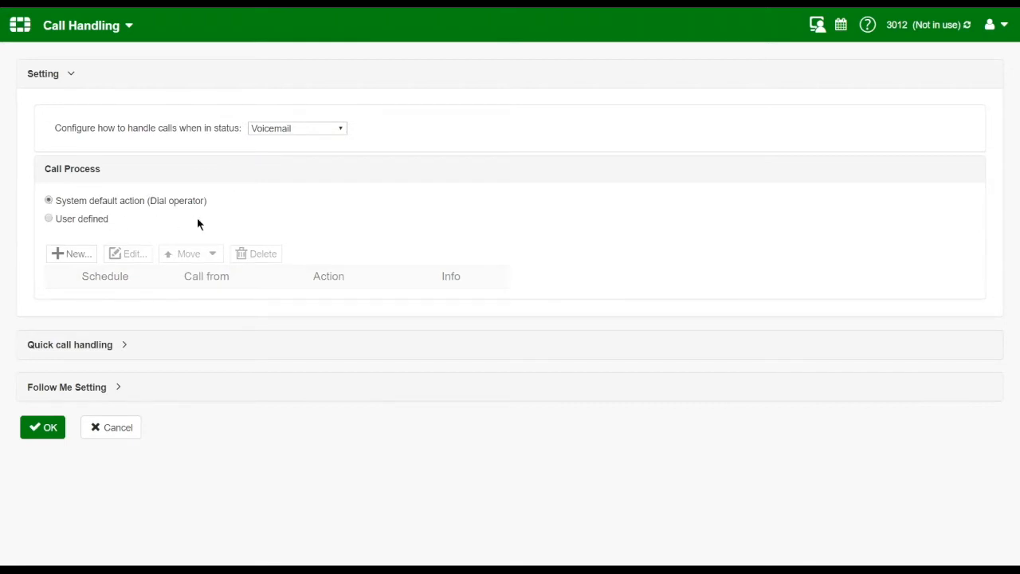
{"action": "left_click", "coordinate": [50, 219]}
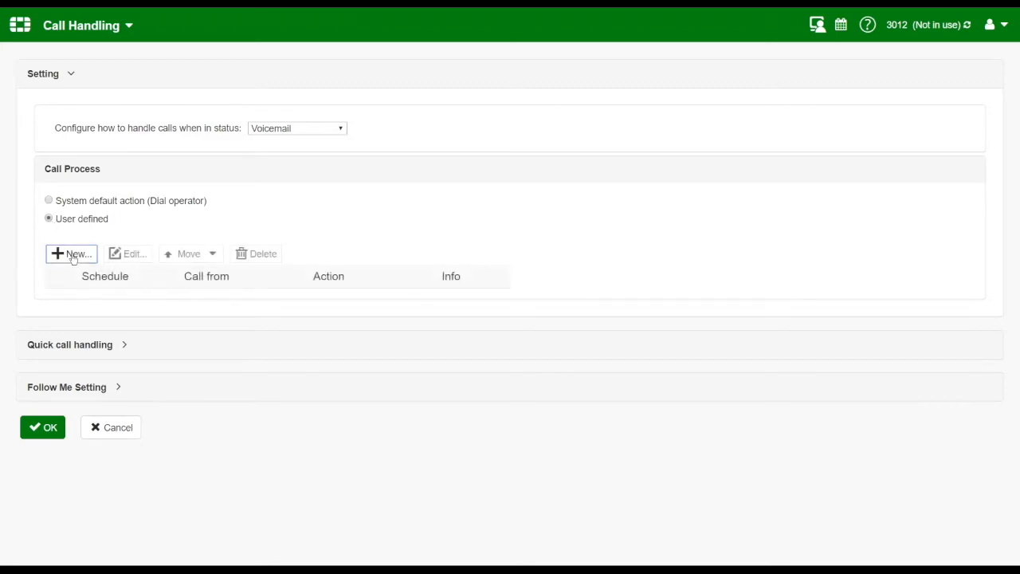
- View the actions available for a new user-defined record in the Voicemail status without creating the record
{"action": "left_click", "coordinate": [70, 253]}
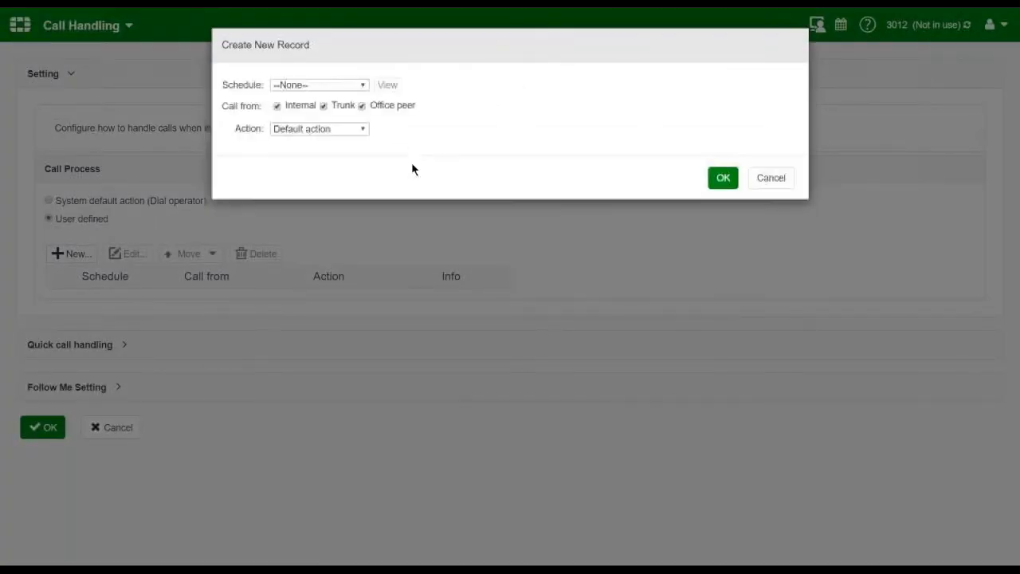
{"action": "left_click", "coordinate": [365, 134]}
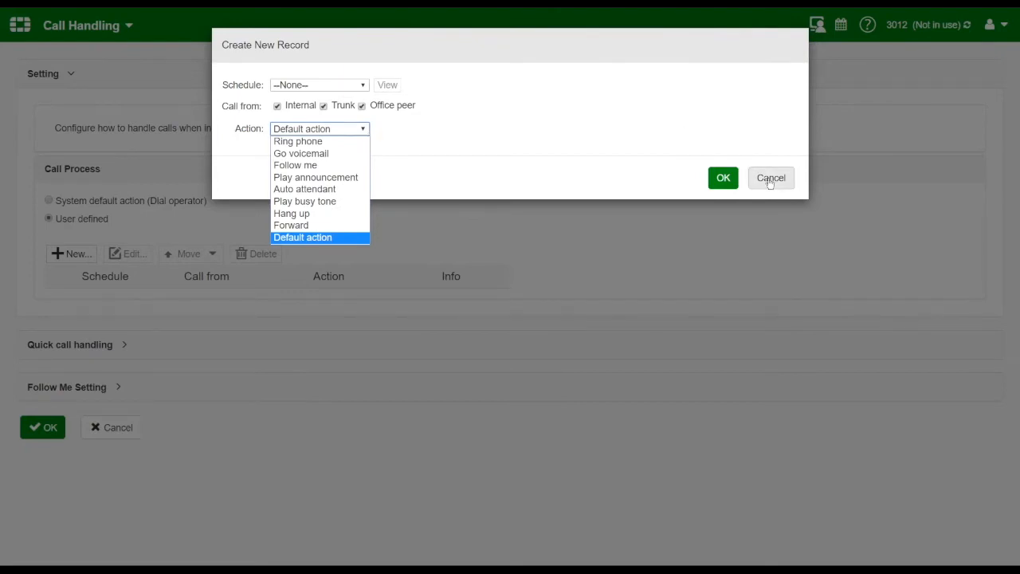
{"action": "left_click", "coordinate": [770, 178]}
- View the call process settings for the Block list and Phone Not Connected statuses
{"action": "left_click", "coordinate": [342, 130]}
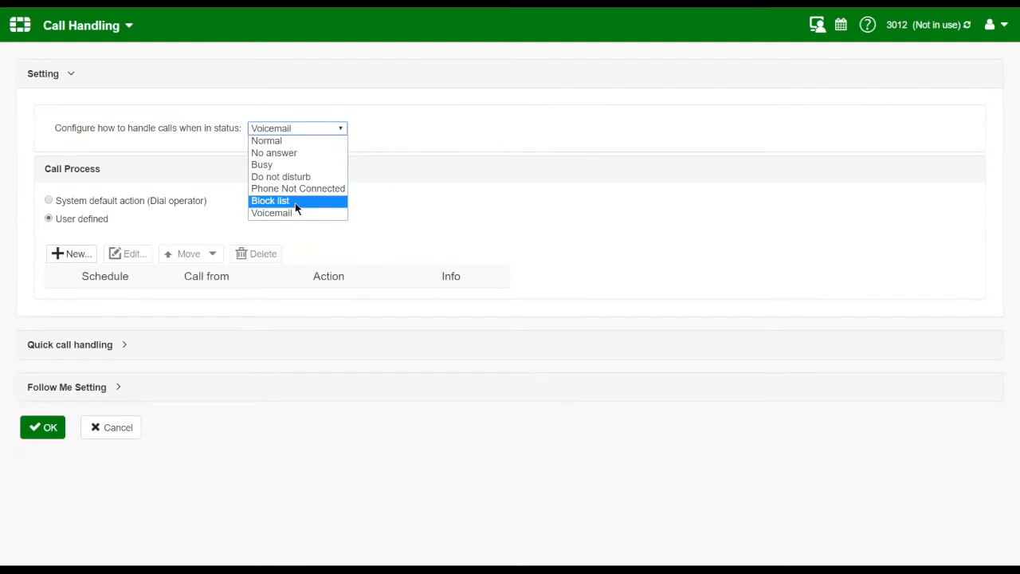
{"action": "left_click", "coordinate": [296, 205]}
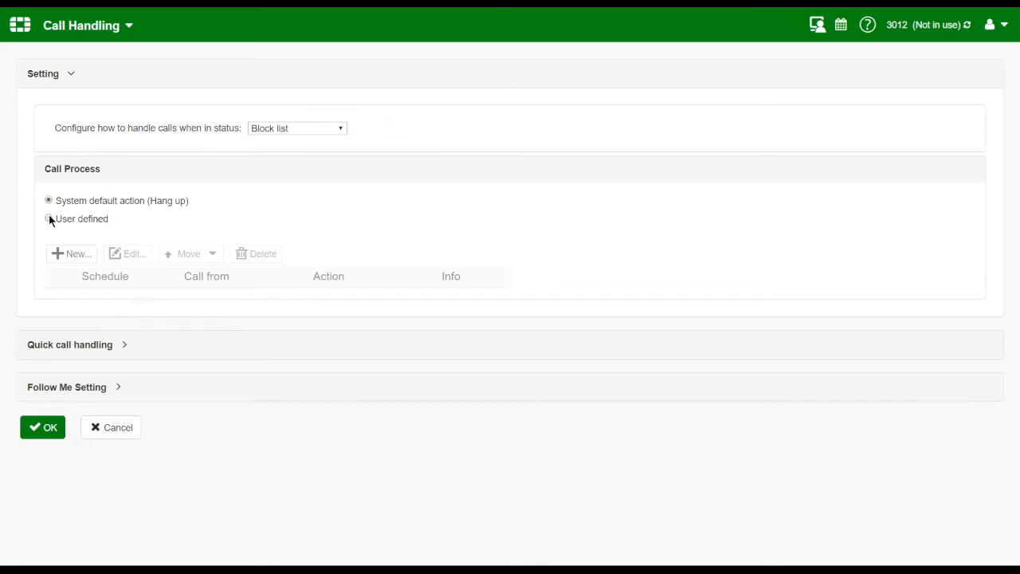
{"action": "left_click", "coordinate": [338, 129]}
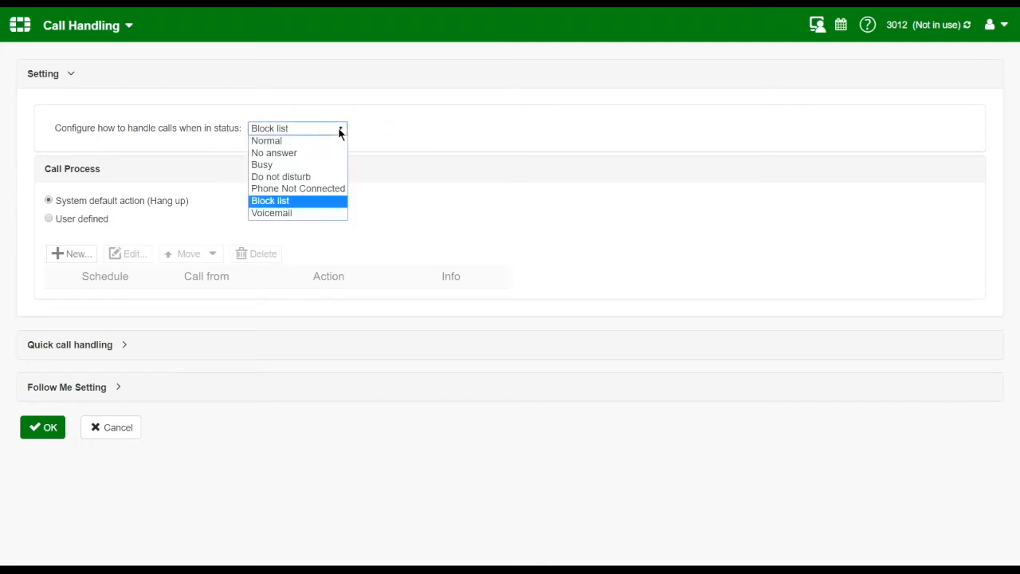
{"action": "left_click", "coordinate": [325, 190]}
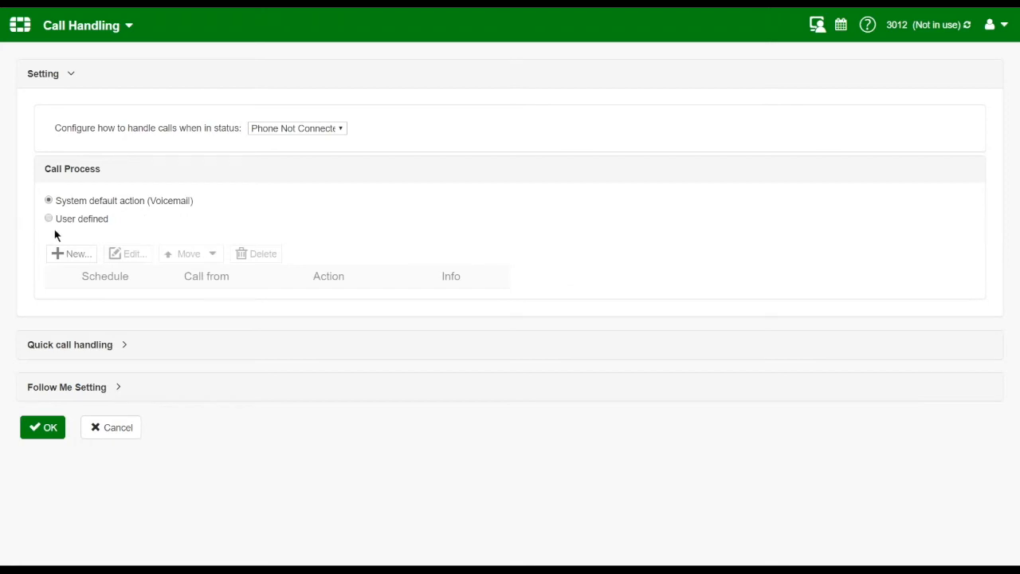
- Select the system default action for the No answer status and view the call process for the Normal status
{"action": "left_click", "coordinate": [337, 133]}
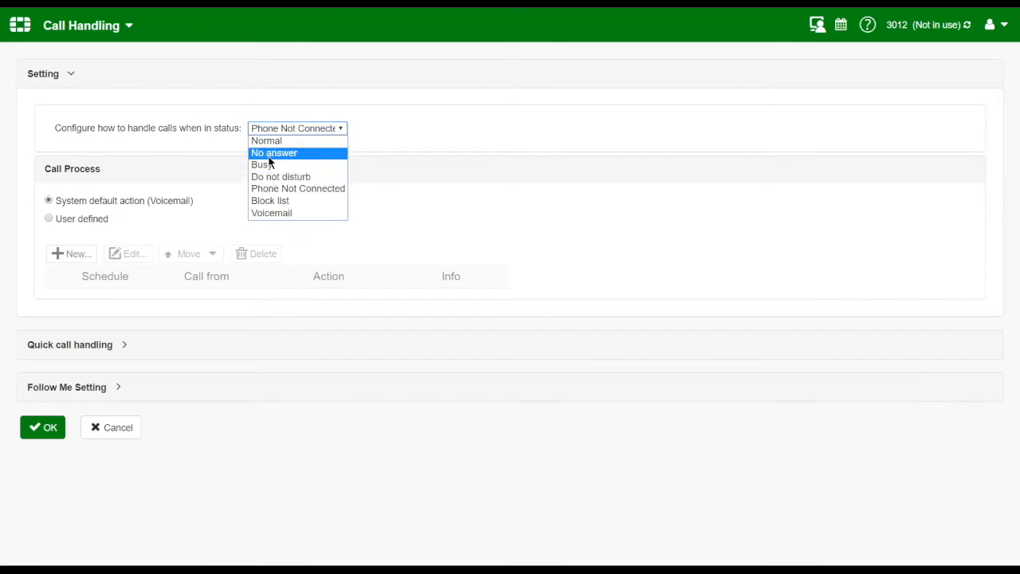
{"action": "left_click", "coordinate": [268, 154]}
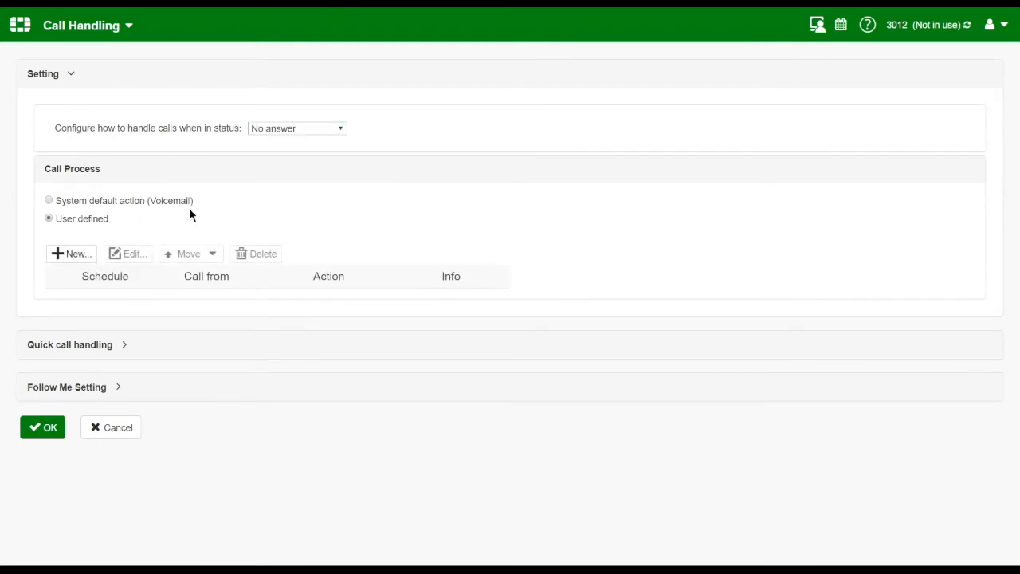
{"action": "left_click", "coordinate": [48, 200]}
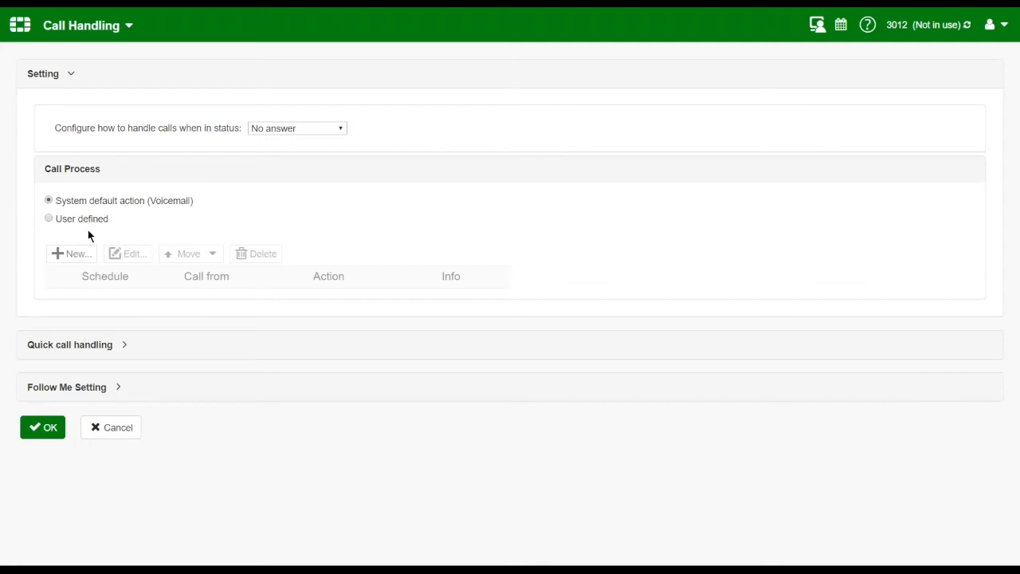
{"action": "left_click", "coordinate": [334, 133]}
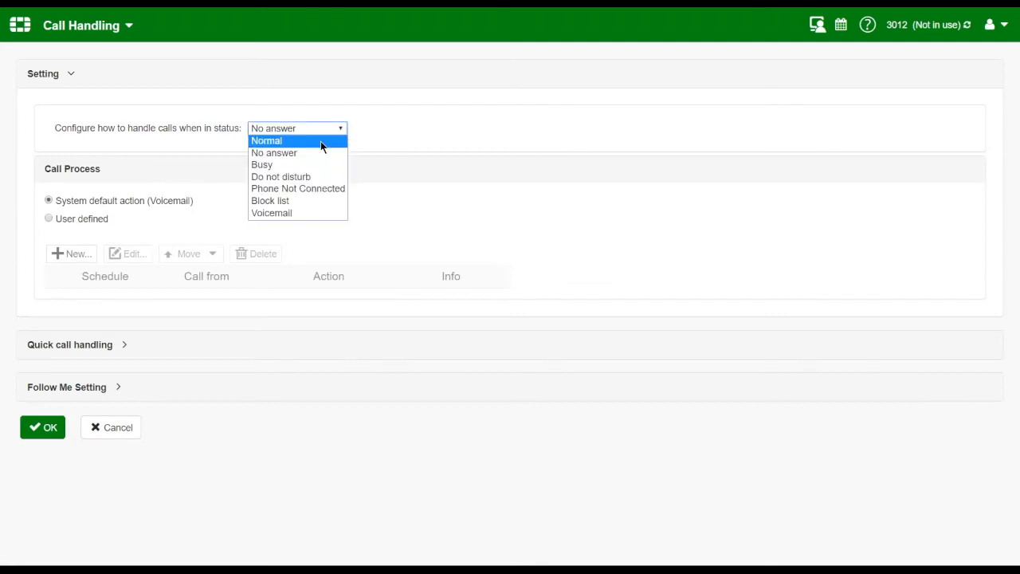
{"action": "left_click", "coordinate": [320, 141]}
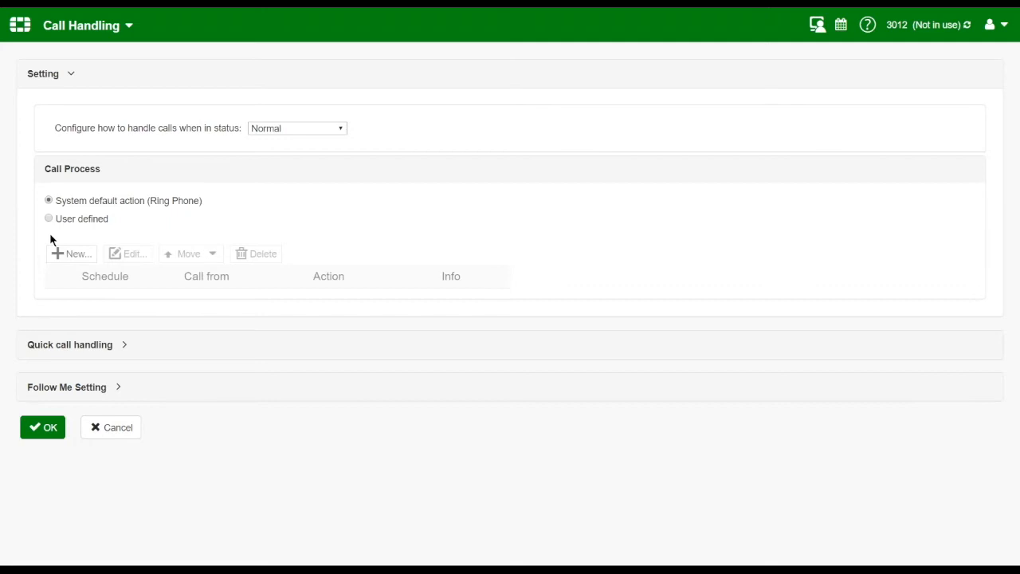
- Choose the No answer status and set its call process to User defined
{"action": "left_click", "coordinate": [337, 131]}
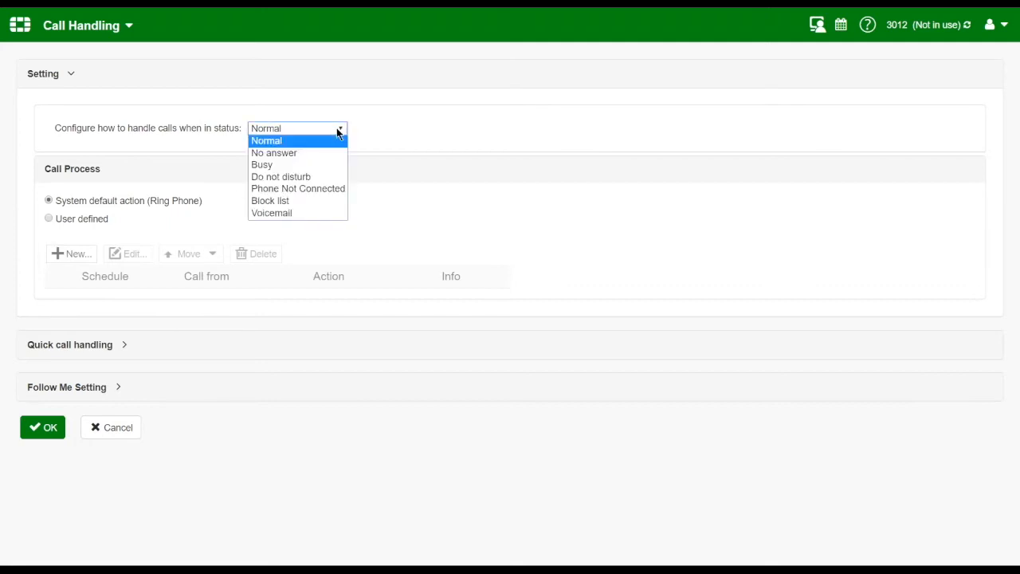
{"action": "left_click", "coordinate": [312, 156]}
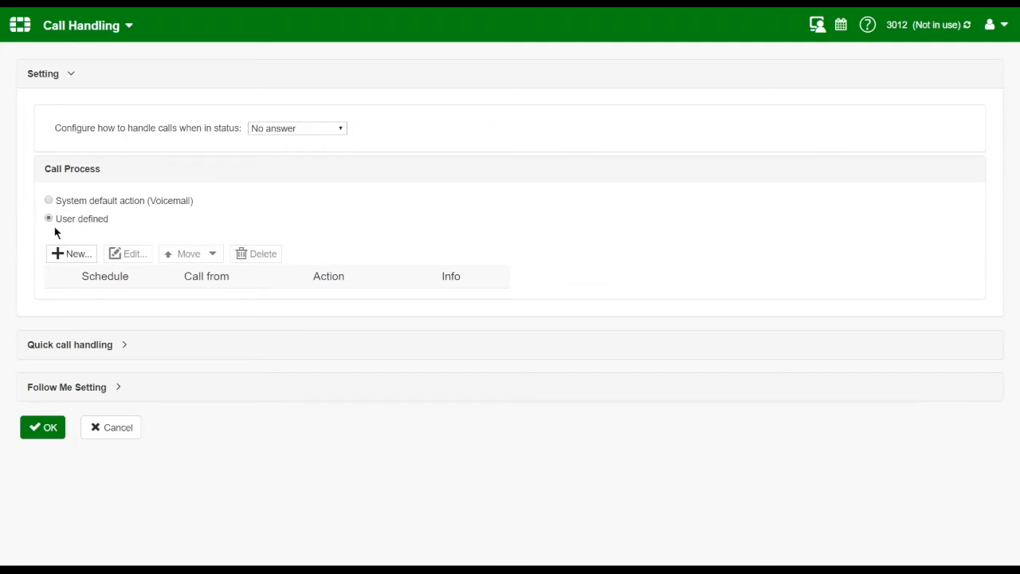
- Start a new call process record with the business_hour schedule, limited to calls from Trunk
{"action": "left_click", "coordinate": [76, 255]}
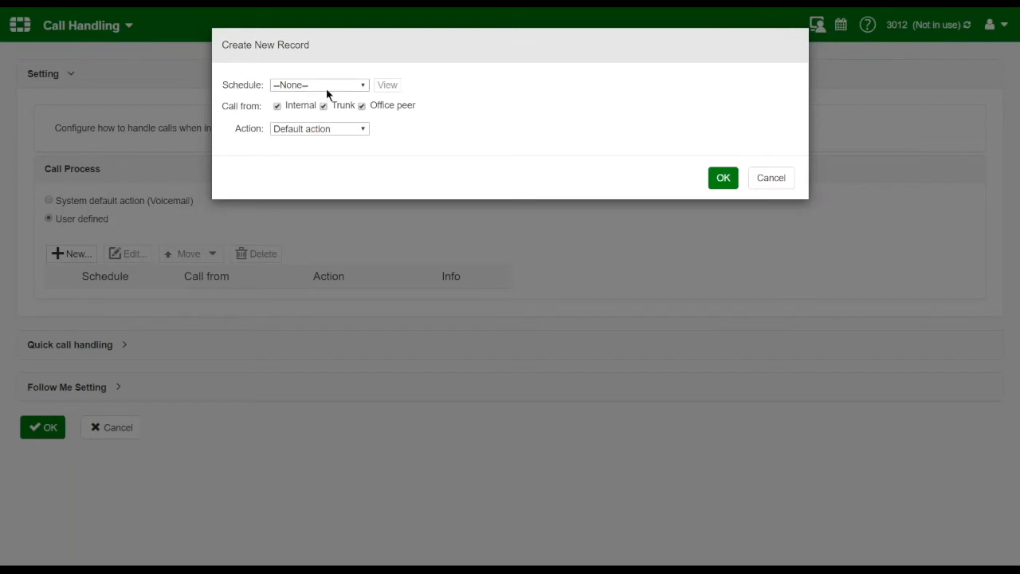
{"action": "left_click", "coordinate": [356, 88]}
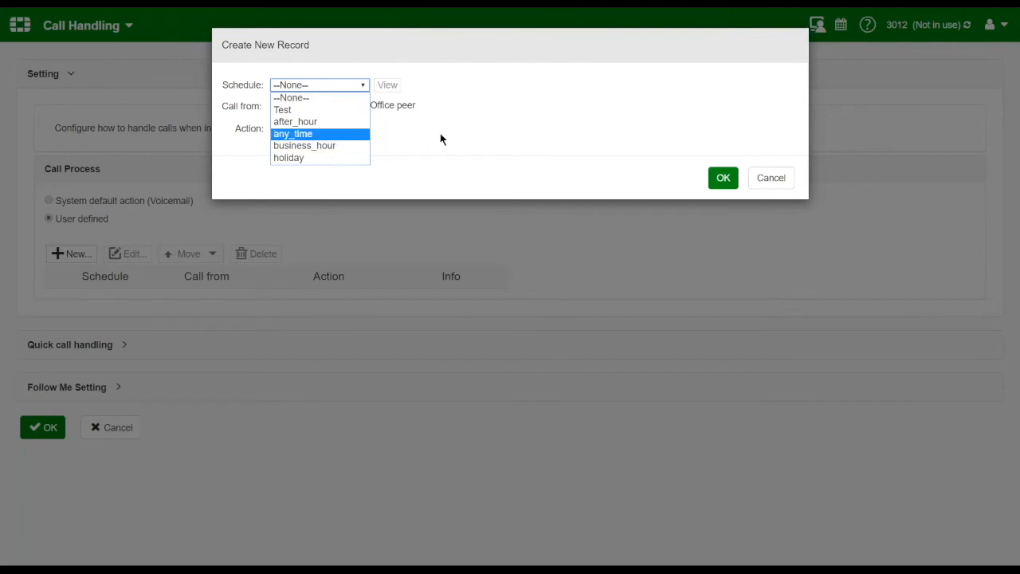
{"action": "left_click", "coordinate": [341, 150]}
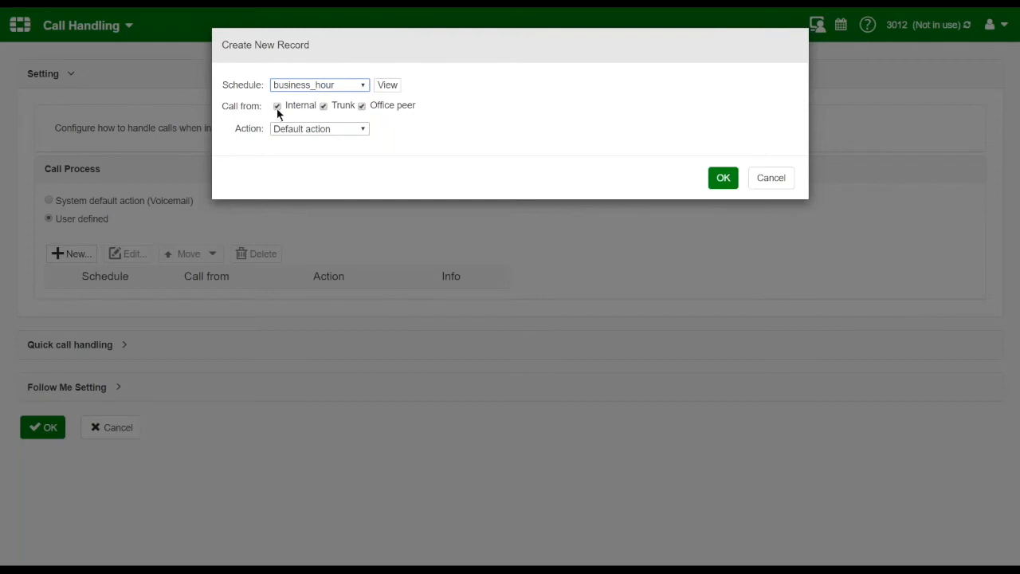
{"action": "left_click", "coordinate": [362, 106]}
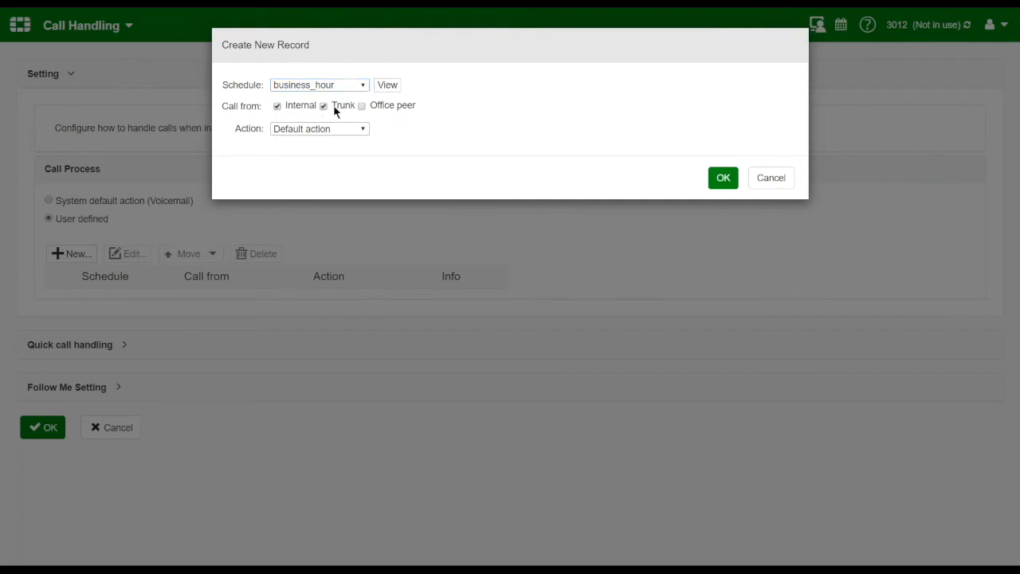
{"action": "left_click", "coordinate": [278, 107]}
- Examine the Play announcement and Auto attendant actions for the new record, including the announcement creation form and the available auto attendants
{"action": "left_click", "coordinate": [363, 129]}
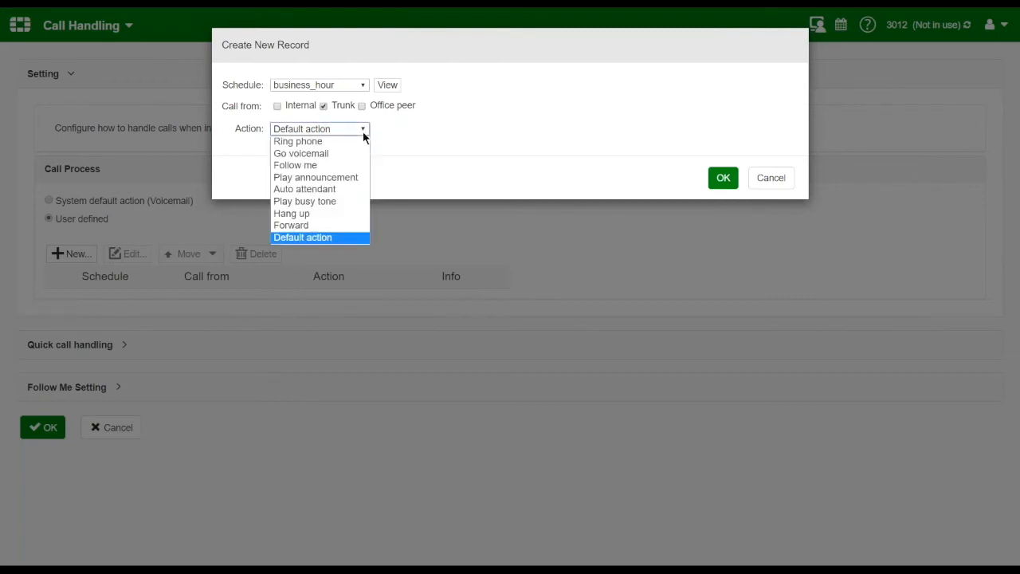
{"action": "left_click", "coordinate": [350, 182]}
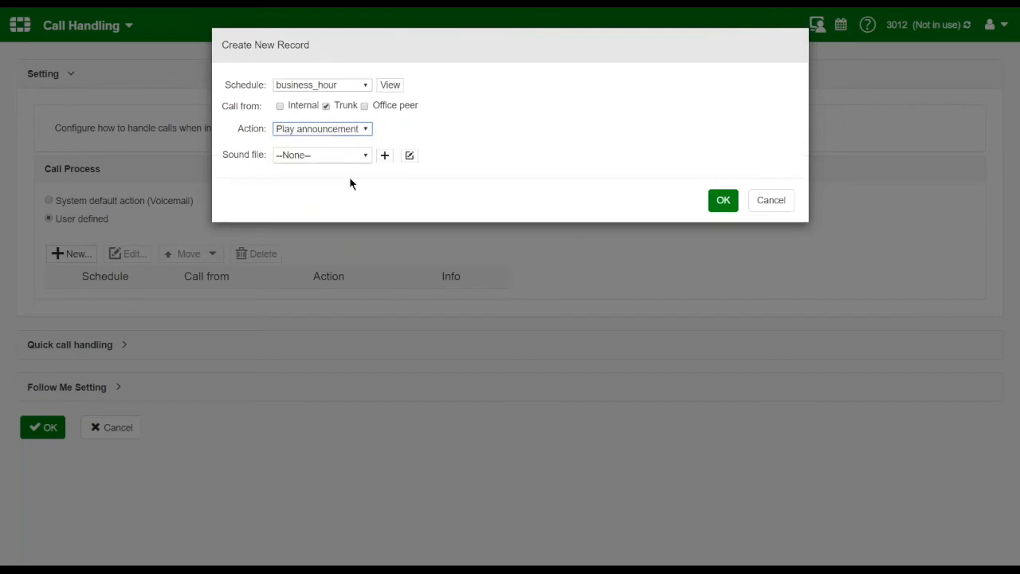
{"action": "left_click", "coordinate": [385, 156]}
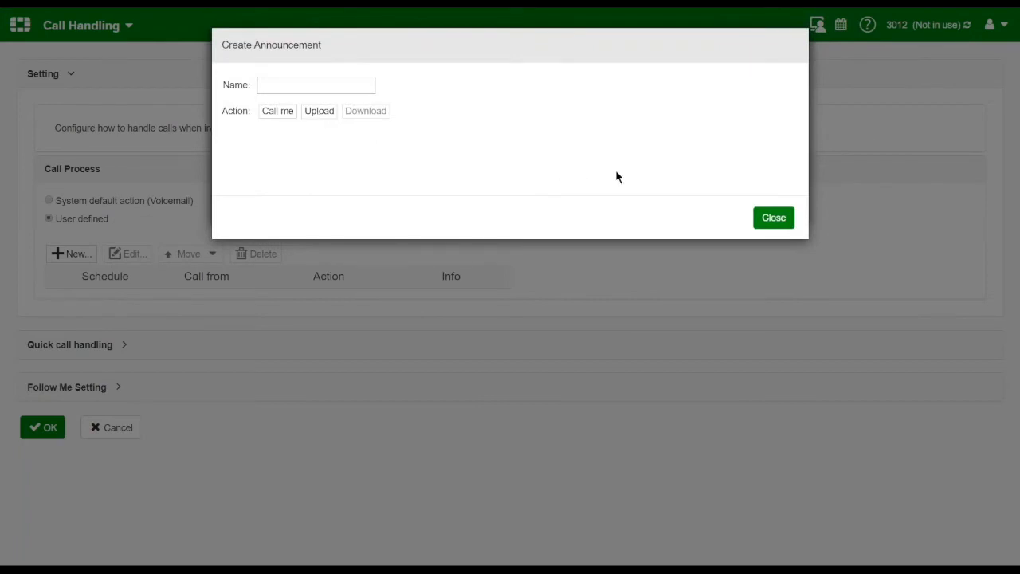
{"action": "left_click", "coordinate": [773, 219]}
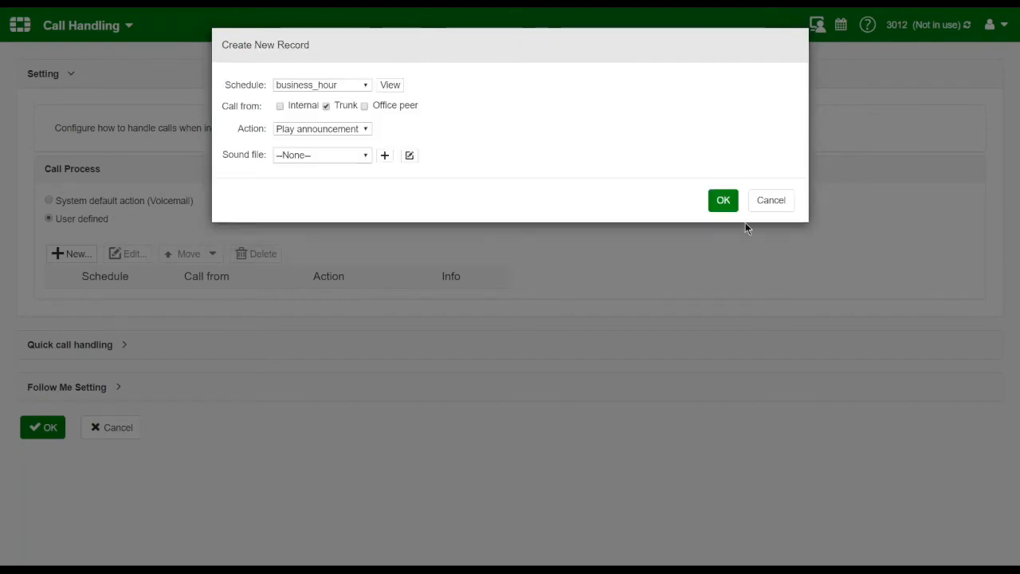
{"action": "left_click", "coordinate": [367, 129]}
{"action": "left_click", "coordinate": [345, 188]}
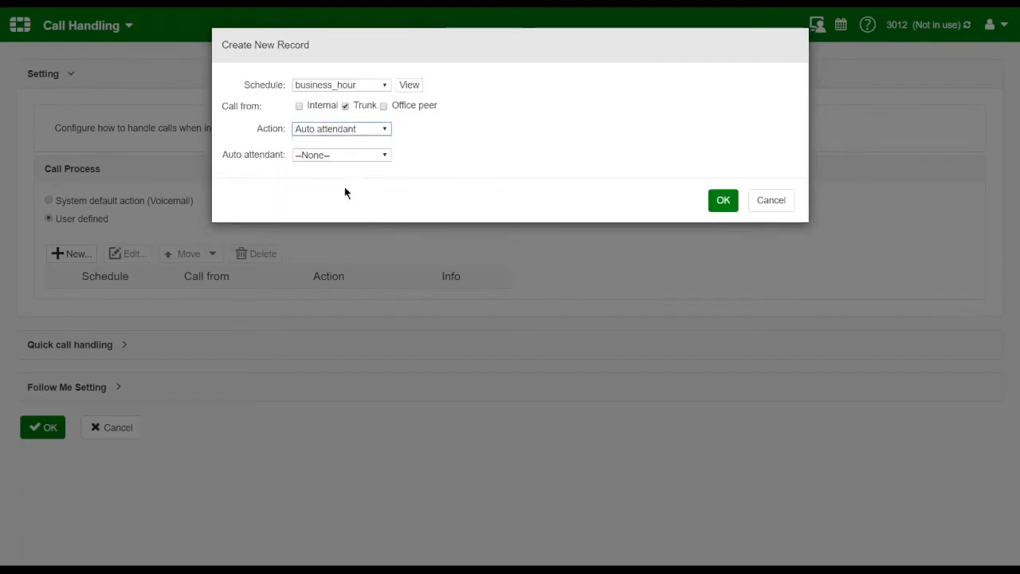
{"action": "left_click", "coordinate": [379, 157]}
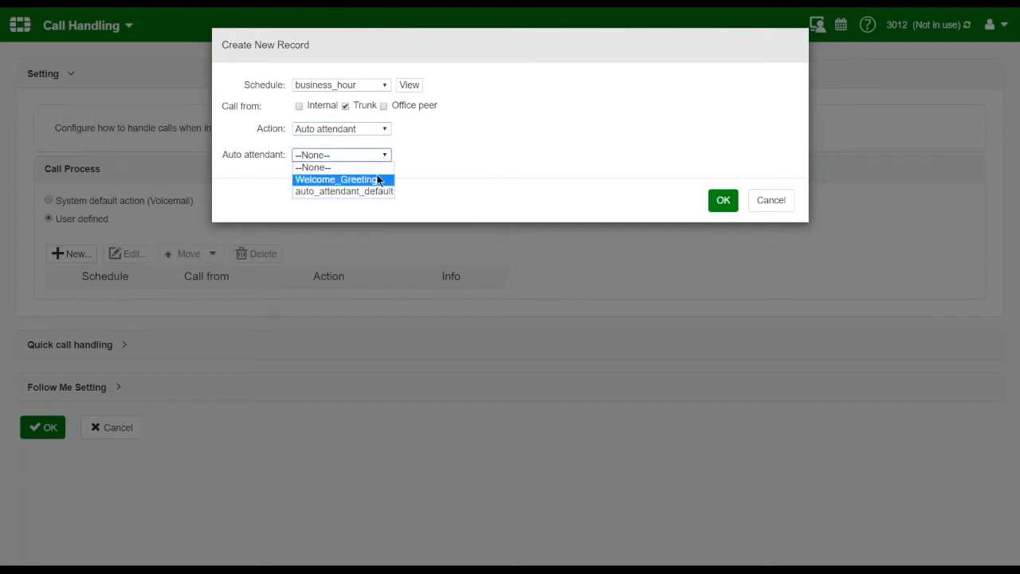
- Set the new record's action to Forward and enter the forwarding phone number
{"action": "left_click", "coordinate": [386, 130]}
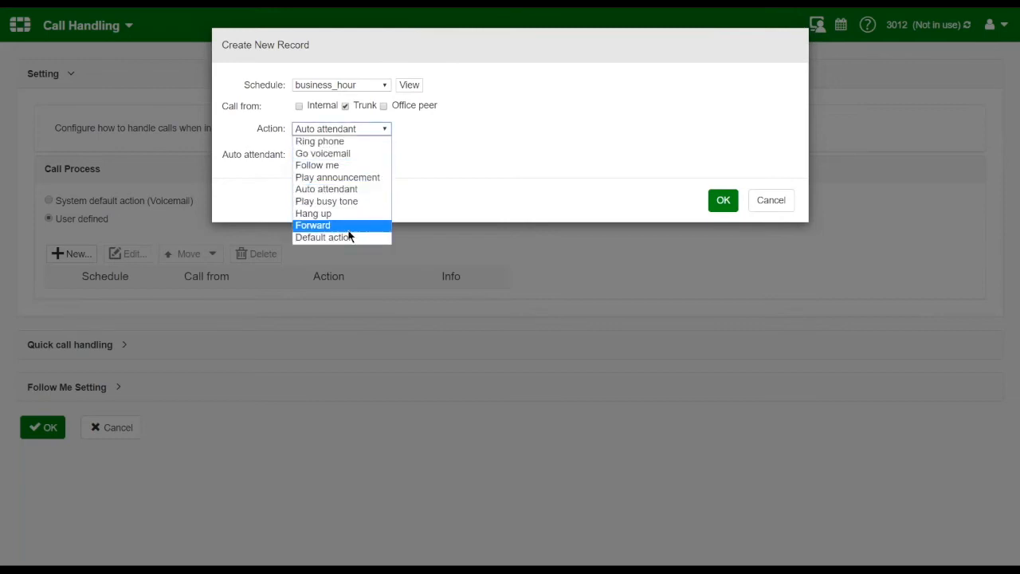
{"action": "left_click", "coordinate": [348, 226]}
{"action": "left_click", "coordinate": [376, 155]}
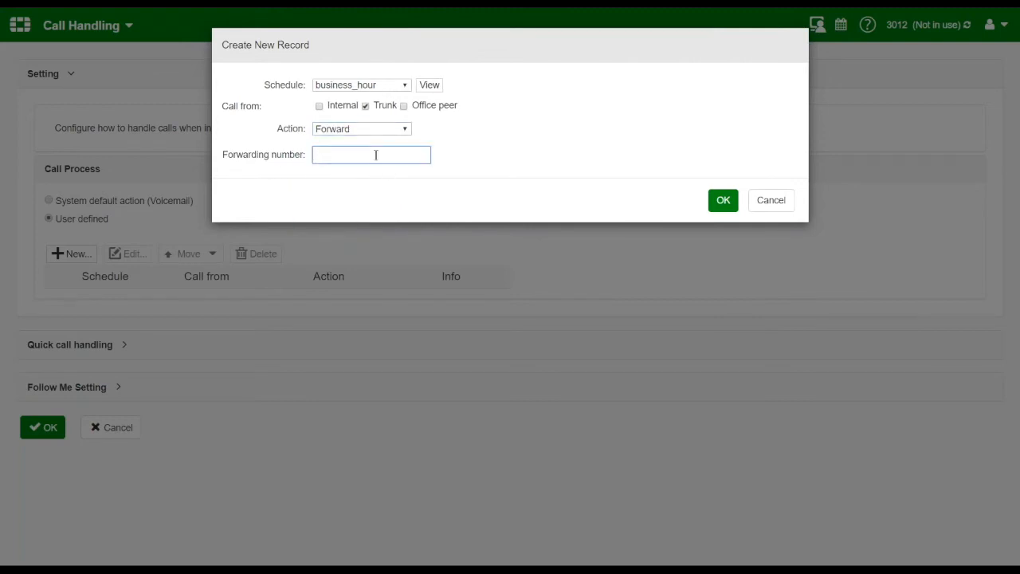
{"action": "left_click", "coordinate": [405, 131]}
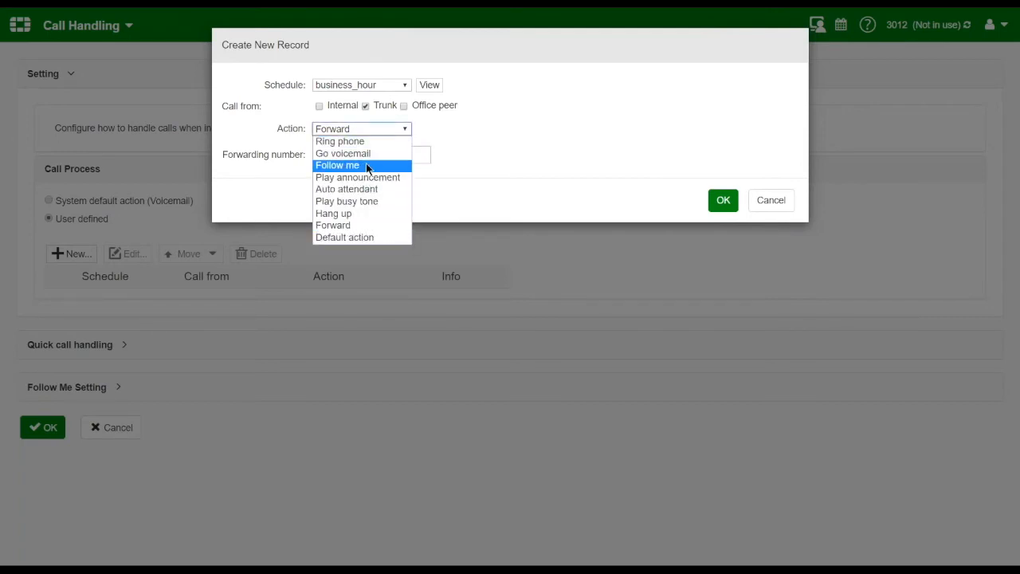
{"action": "left_click", "coordinate": [457, 160]}
{"action": "left_click", "coordinate": [409, 156]}
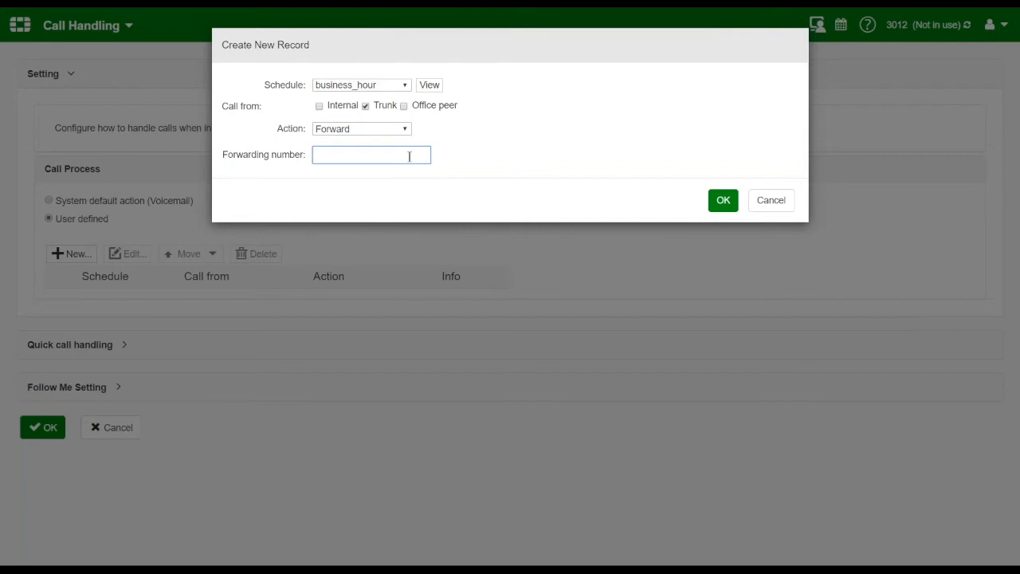
{"action": "type", "text": "13"}
{"action": "type", "text": "22"}
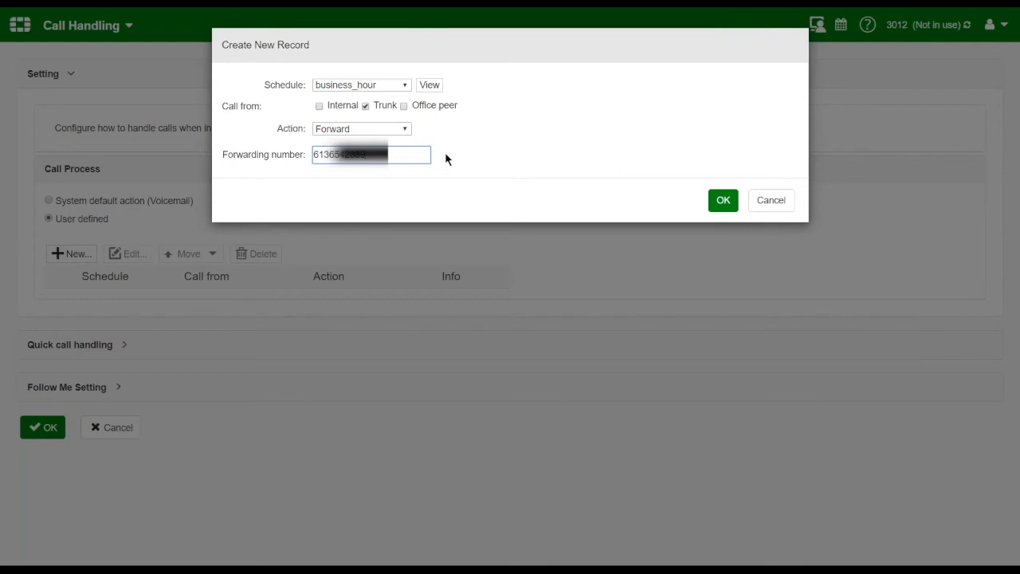
- View the choices offered by the Follow me action, and discard the new record
{"action": "left_click", "coordinate": [404, 130]}
{"action": "left_click", "coordinate": [382, 166]}
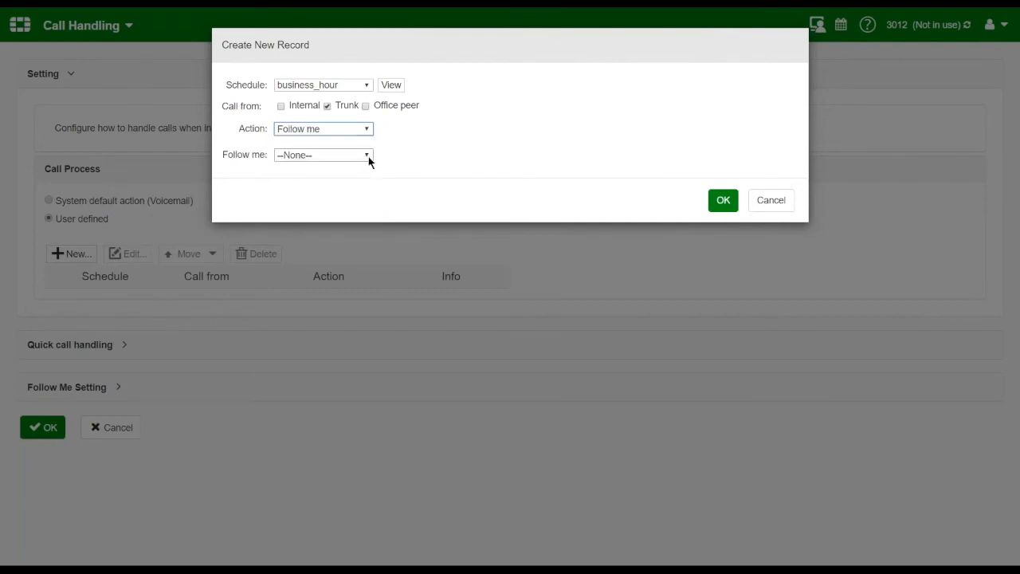
{"action": "left_click", "coordinate": [368, 157]}
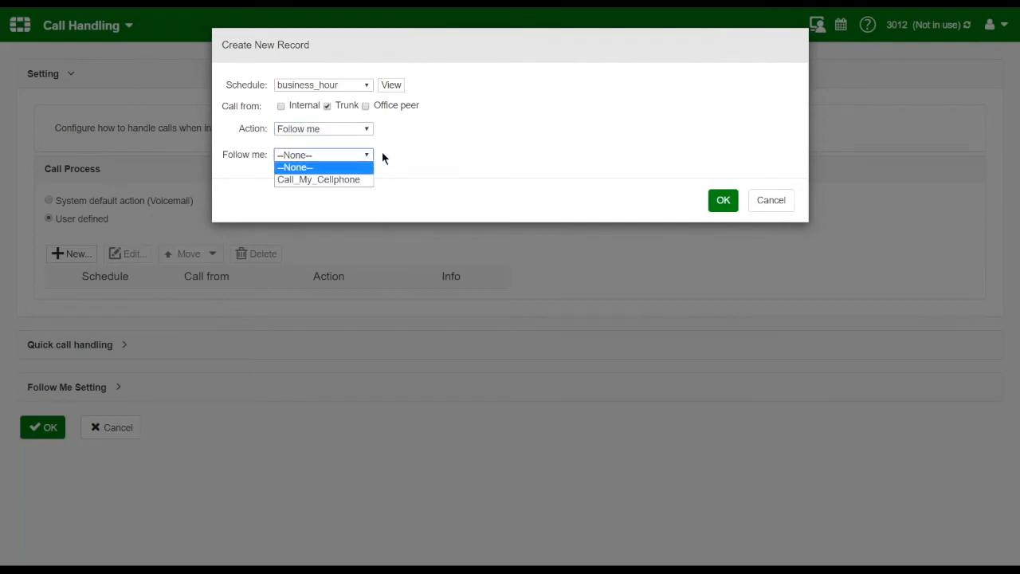
{"action": "left_click", "coordinate": [382, 156]}
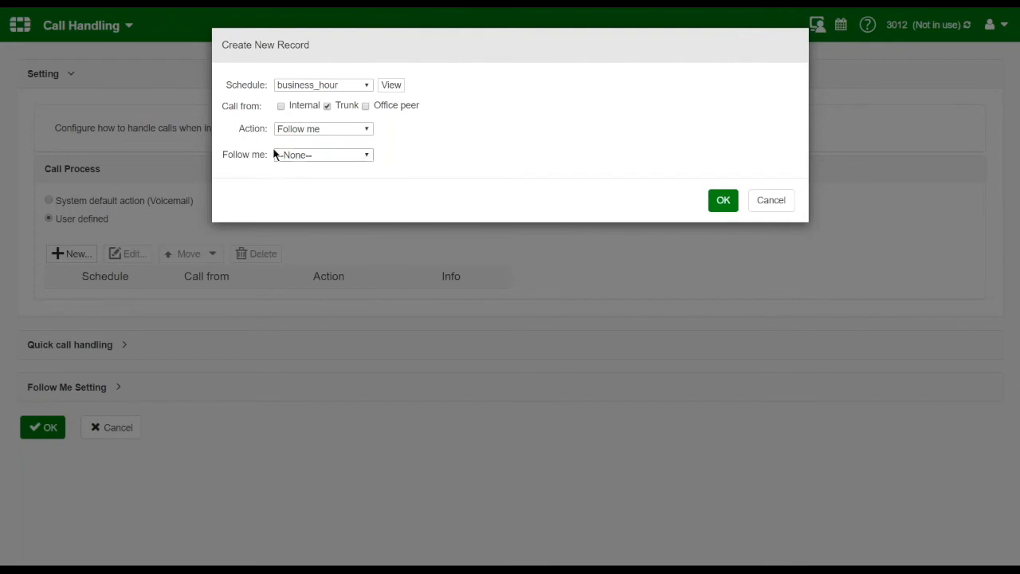
{"action": "left_click", "coordinate": [770, 200]}
- Open the Call_My_Cellphone record under Follow Me Setting for editing
{"action": "left_click", "coordinate": [108, 392]}
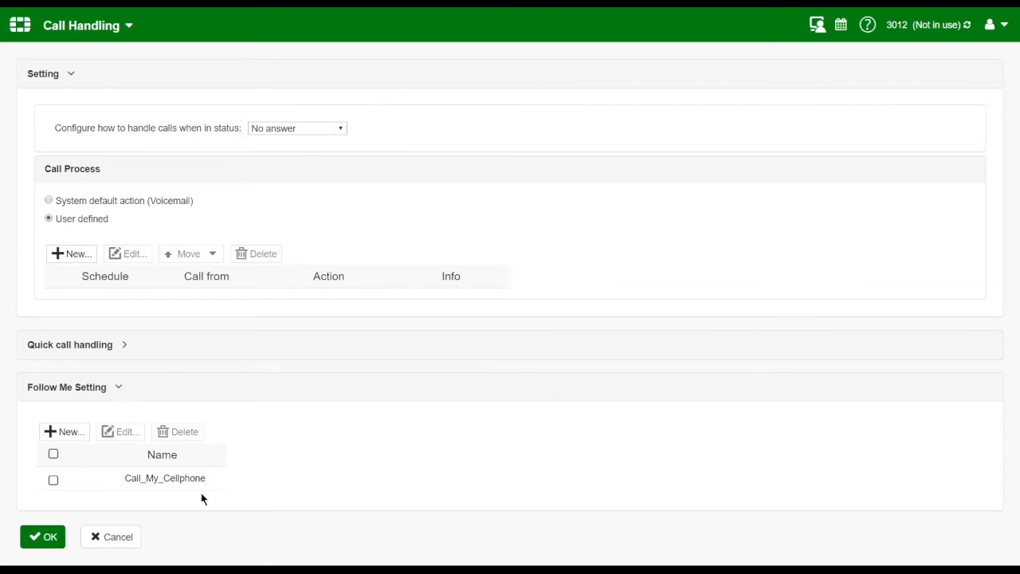
{"action": "left_click", "coordinate": [54, 480]}
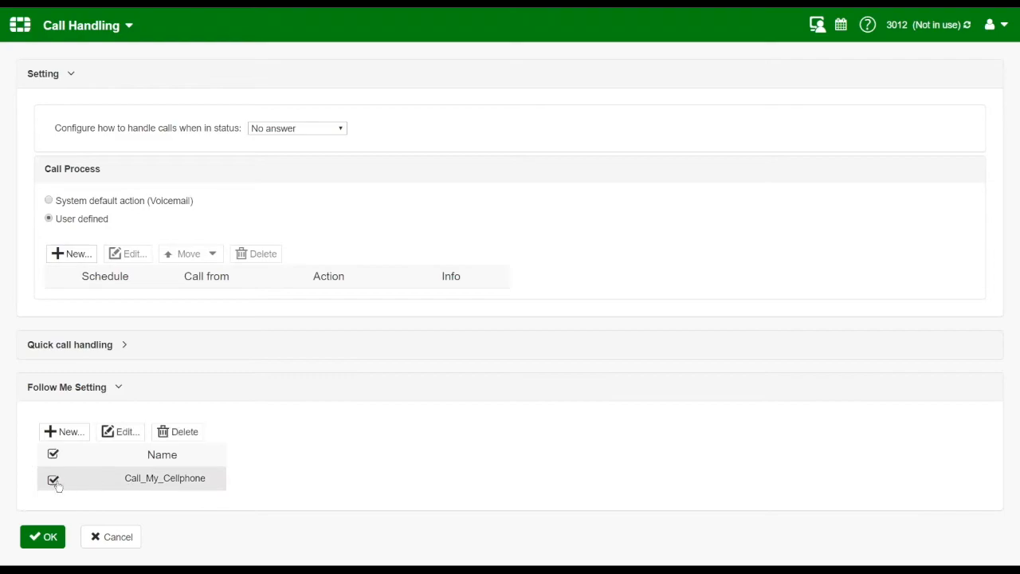
{"action": "left_click", "coordinate": [121, 431]}
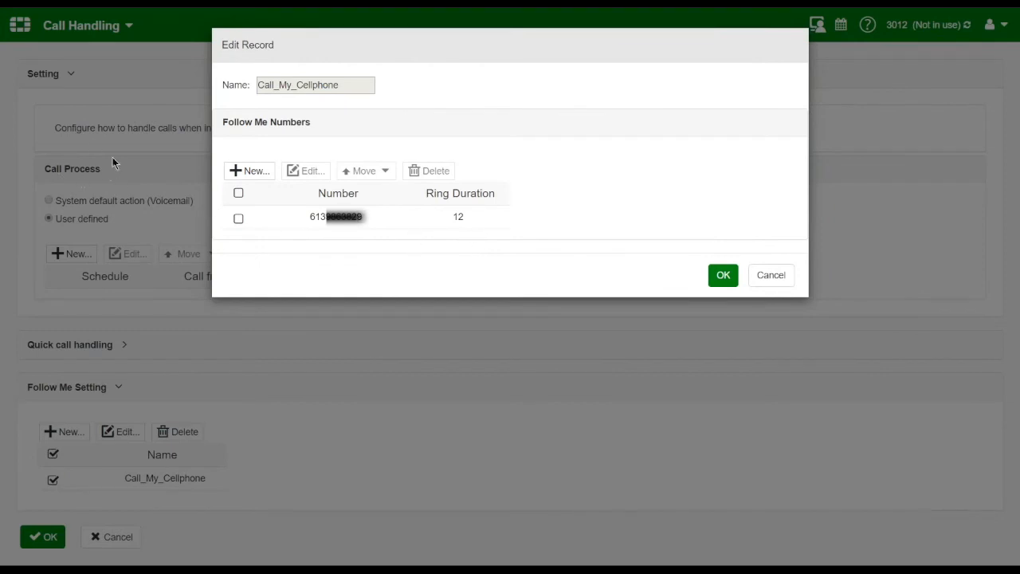
- Add an internal extension with a ring duration of 18 to the Call_My_Cellphone follow me numbers and save the record
{"action": "left_click", "coordinate": [238, 218]}
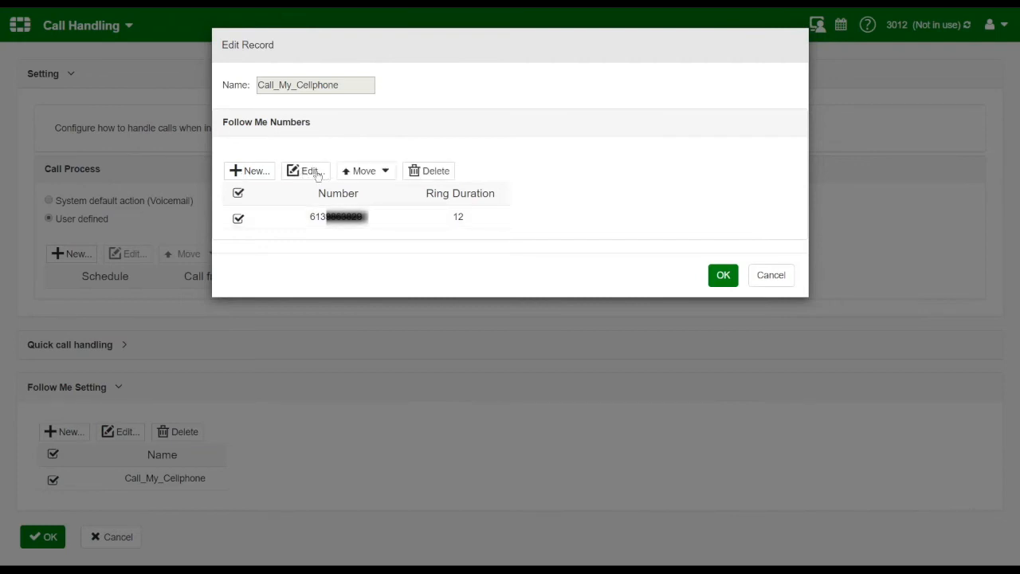
{"action": "left_click", "coordinate": [253, 172]}
{"action": "left_click", "coordinate": [420, 86]}
{"action": "type", "text": "3011"}
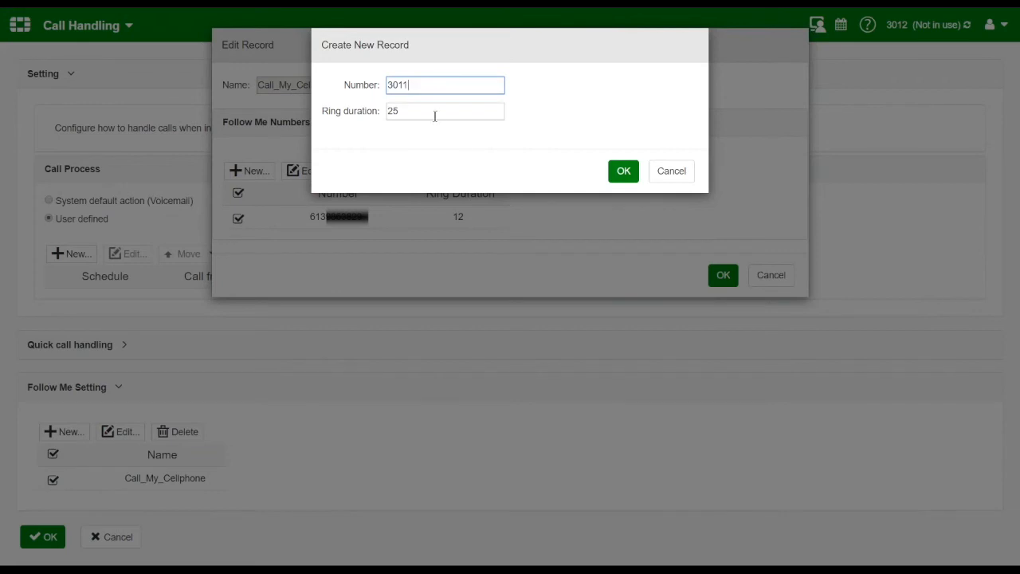
{"action": "key", "text": "Tab"}
{"action": "type", "text": "18"}
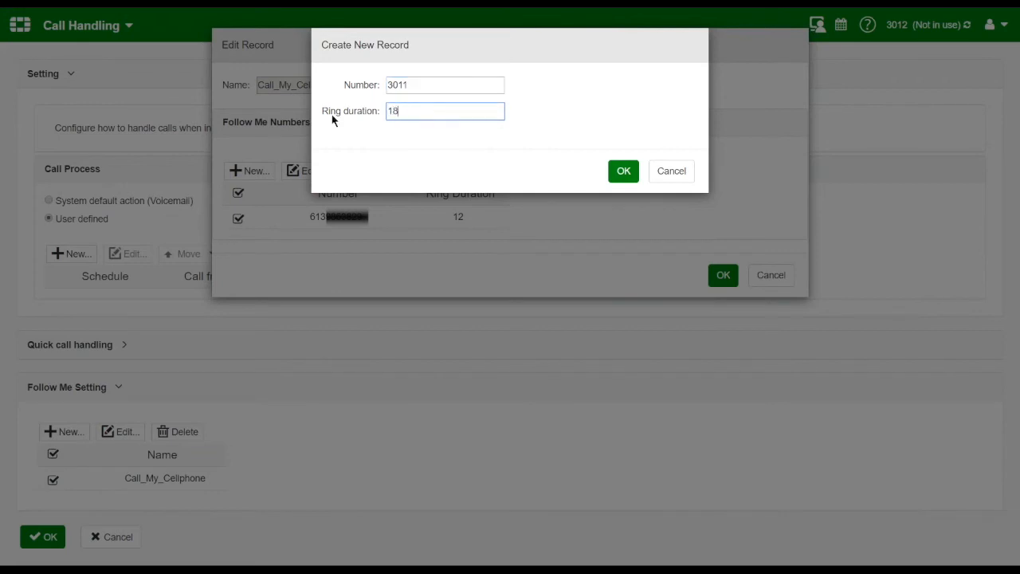
{"action": "left_click", "coordinate": [624, 171]}
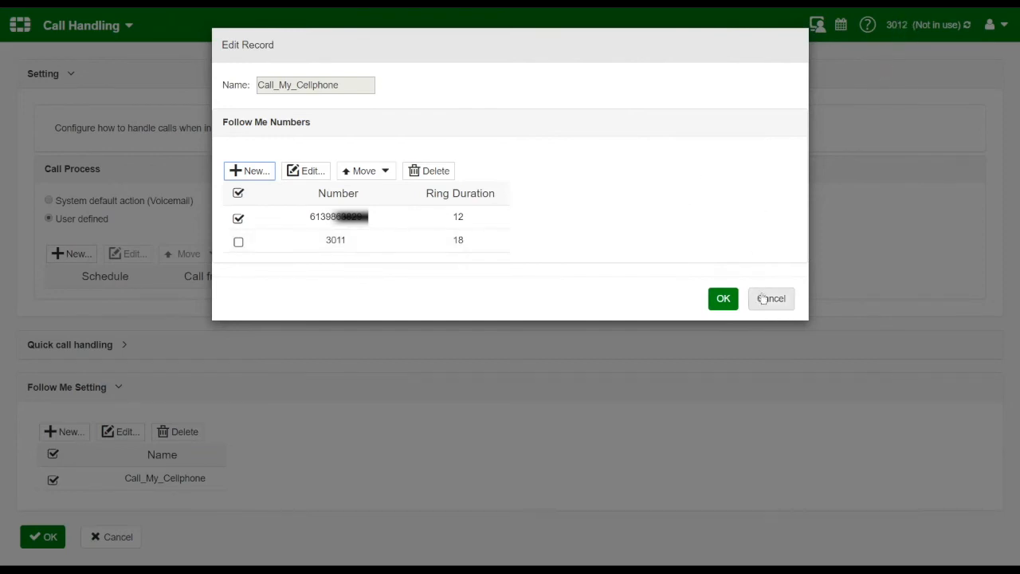
{"action": "left_click", "coordinate": [723, 300]}
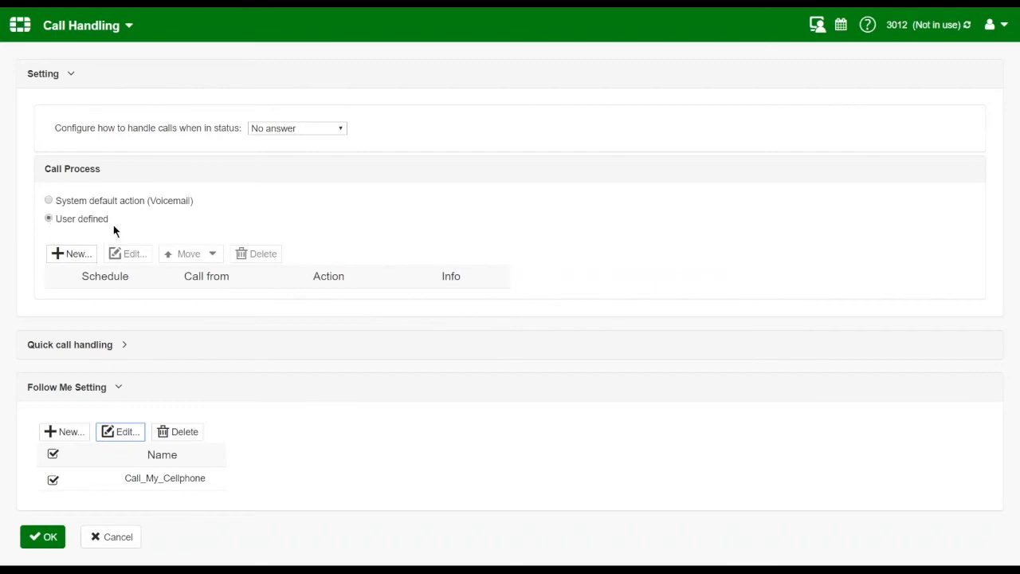
- Create a No answer record for Trunk calls on the business_hour schedule, using the Follow me action with Call_My_Cellphone
{"action": "left_click", "coordinate": [71, 253]}
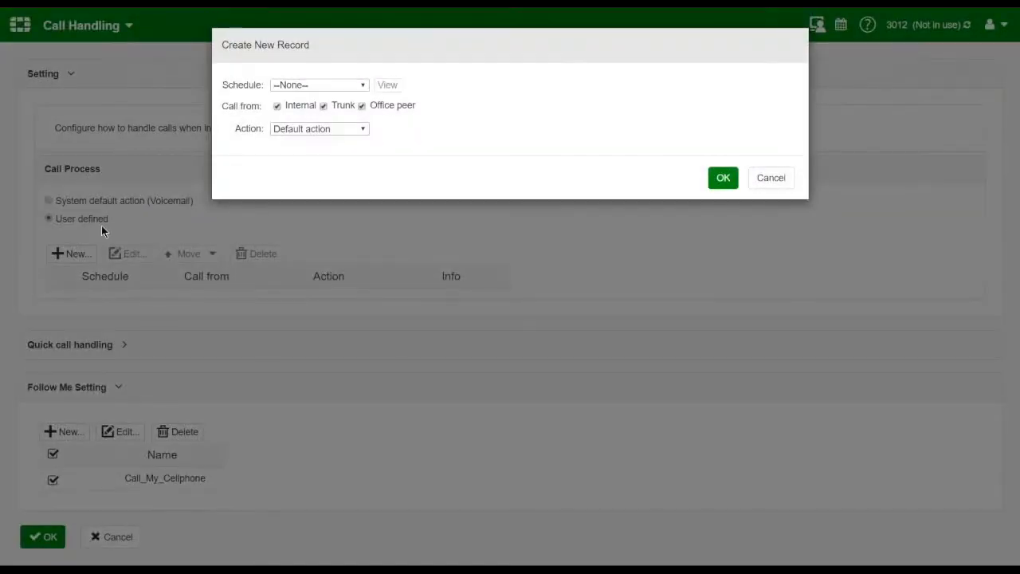
{"action": "left_click", "coordinate": [355, 86]}
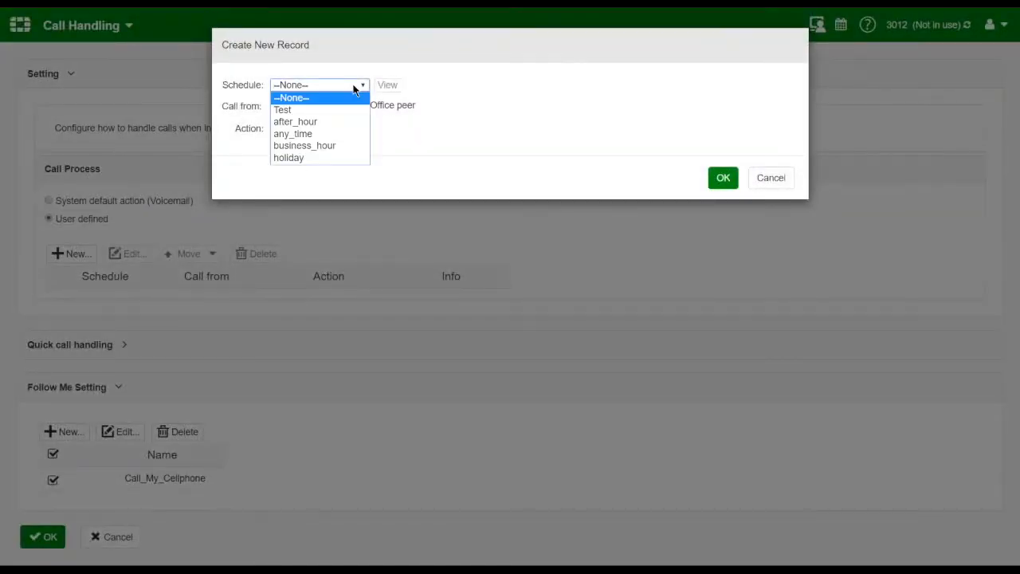
{"action": "left_click", "coordinate": [318, 146]}
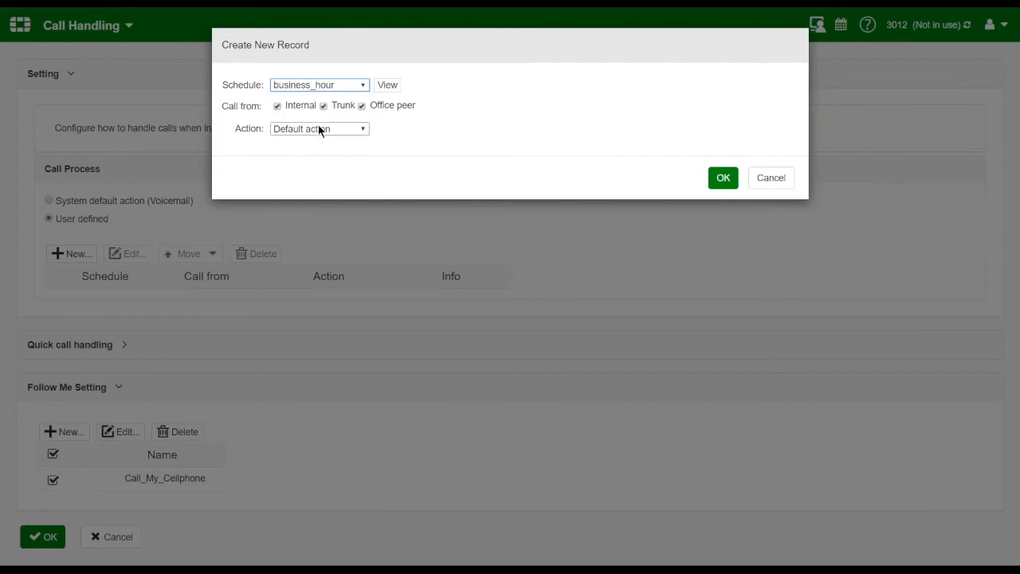
{"action": "left_click", "coordinate": [277, 106]}
{"action": "left_click", "coordinate": [361, 130]}
{"action": "left_click", "coordinate": [328, 168]}
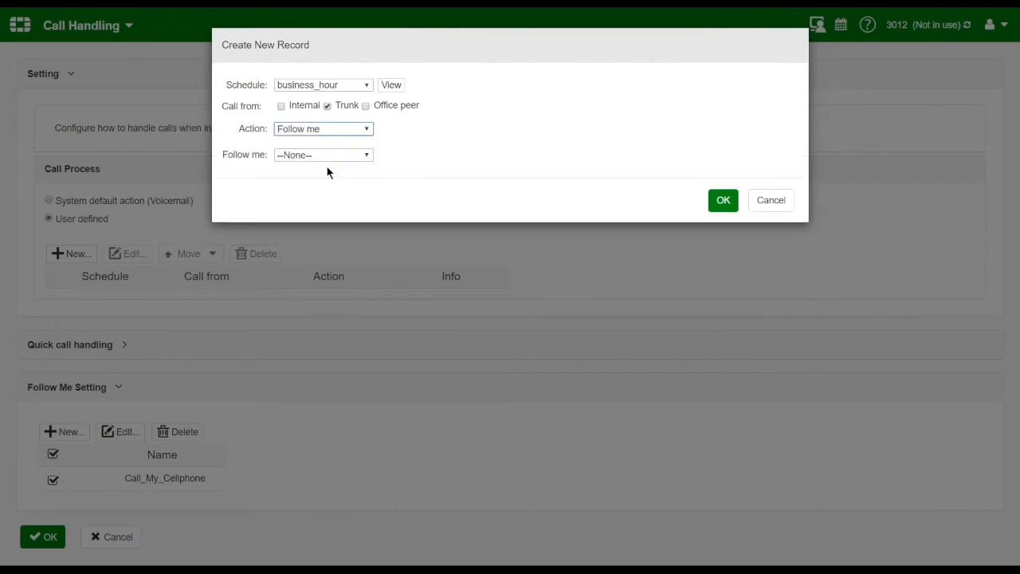
{"action": "left_click", "coordinate": [355, 156]}
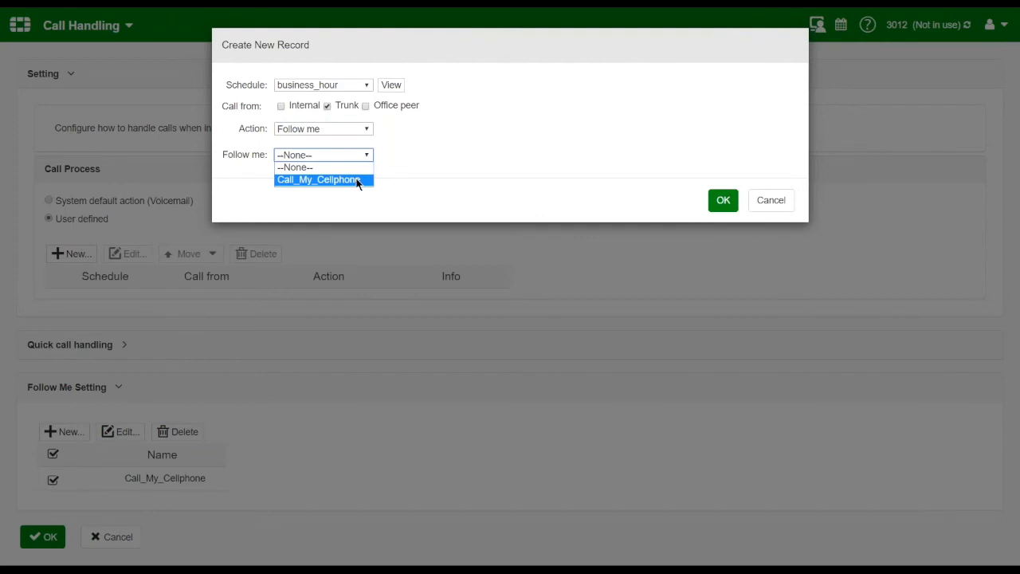
{"action": "left_click", "coordinate": [357, 180]}
{"action": "left_click", "coordinate": [721, 204]}
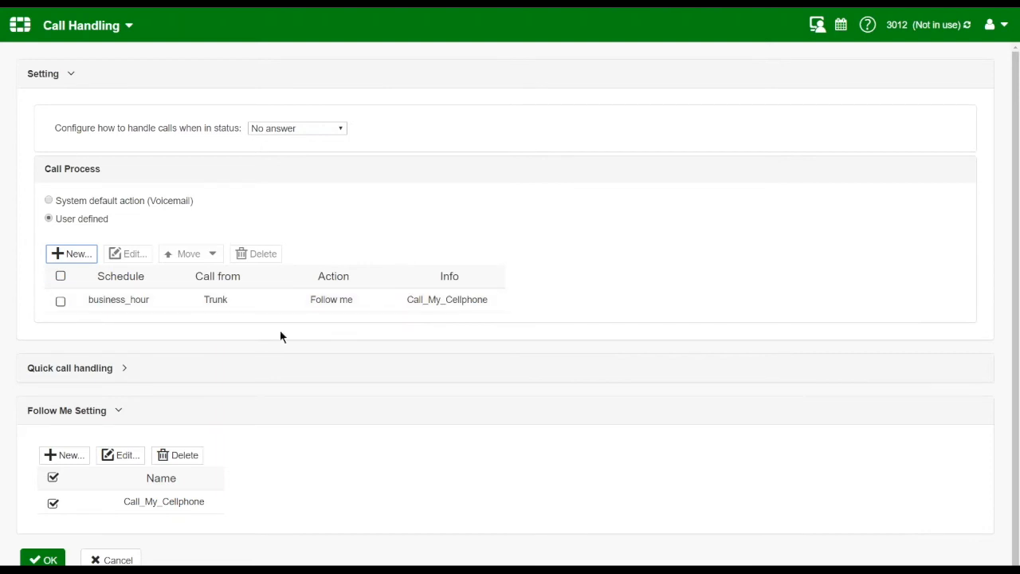
- Add a second No answer record for Trunk calls only on the business_hour schedule, using the Go voicemail action
{"action": "left_click", "coordinate": [79, 254]}
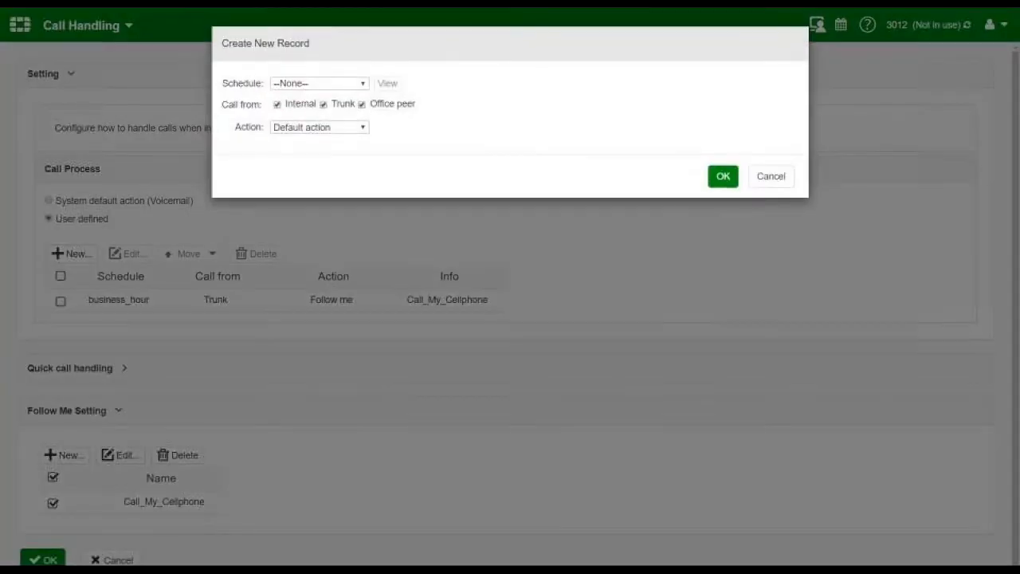
{"action": "left_click", "coordinate": [347, 84]}
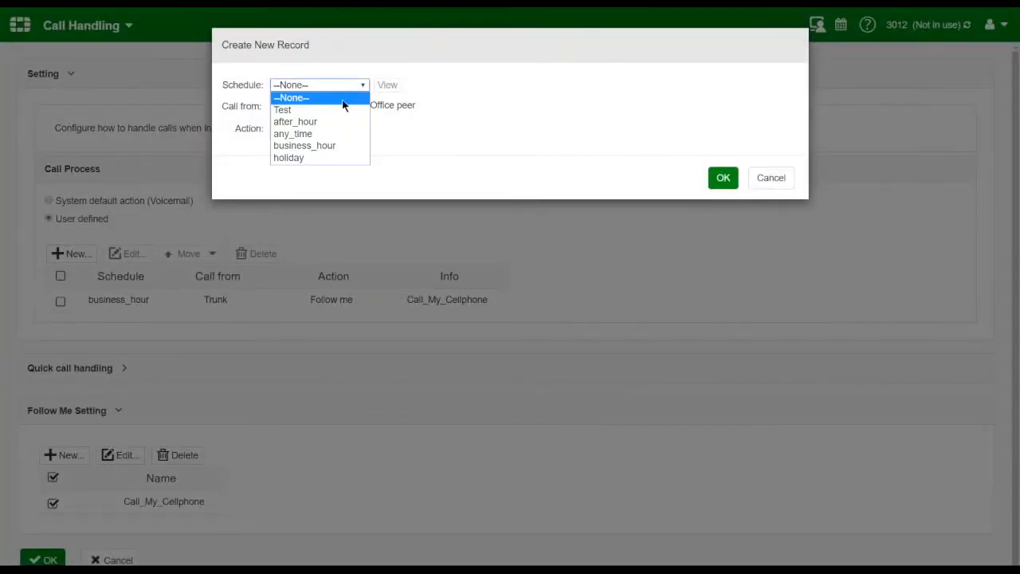
{"action": "left_click", "coordinate": [329, 145]}
{"action": "left_click", "coordinate": [301, 153]}
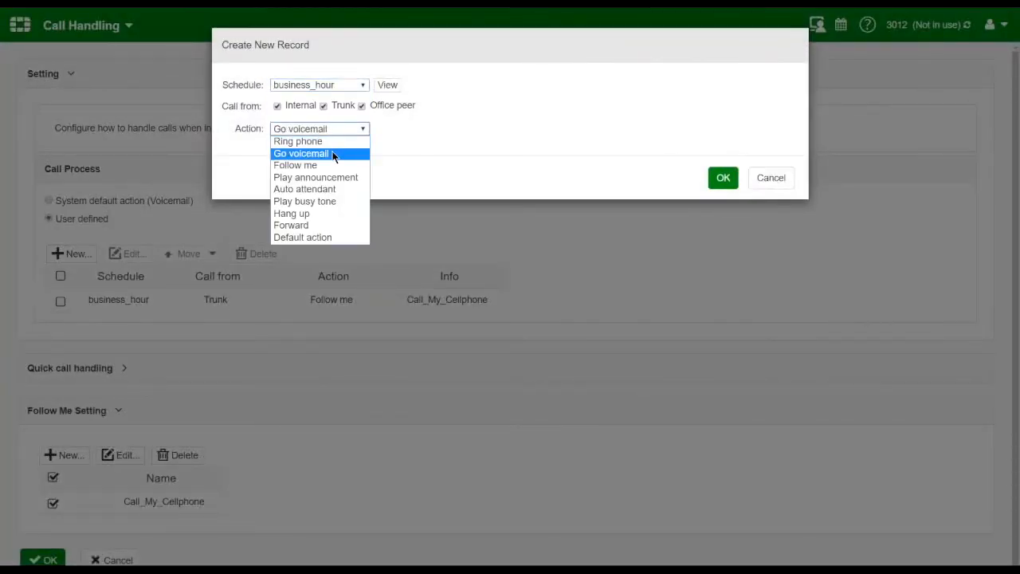
{"action": "left_click", "coordinate": [277, 106]}
{"action": "left_click", "coordinate": [361, 106]}
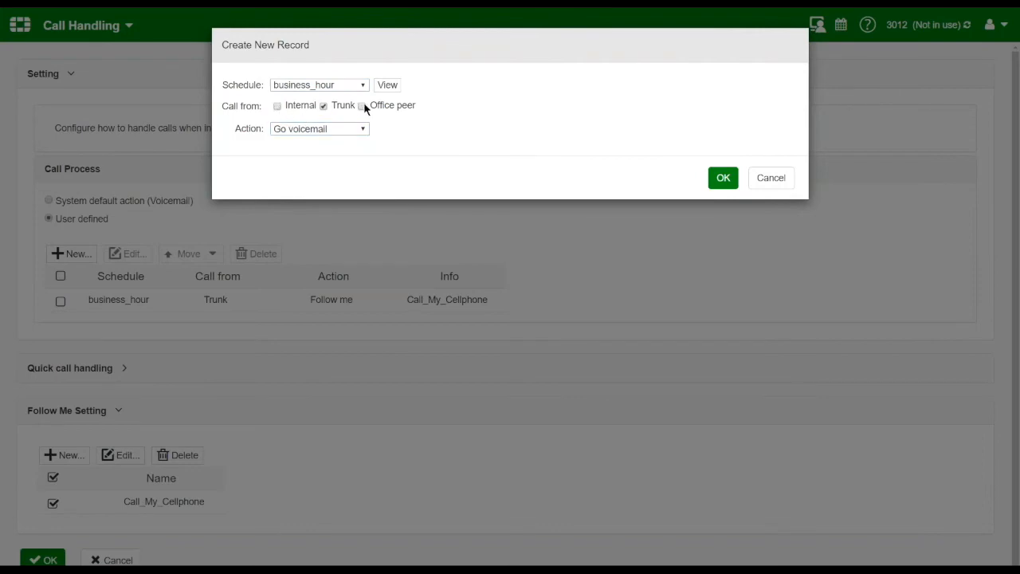
{"action": "left_click", "coordinate": [723, 177]}
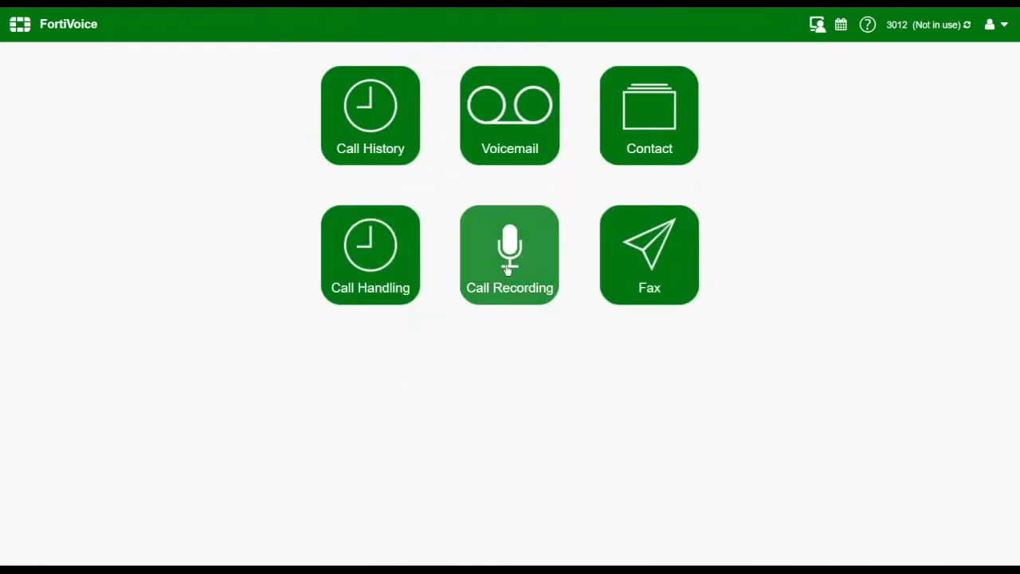
- Visit the Call Recording section, and list the sent faxes in the Fax section
{"action": "left_click", "coordinate": [507, 271]}
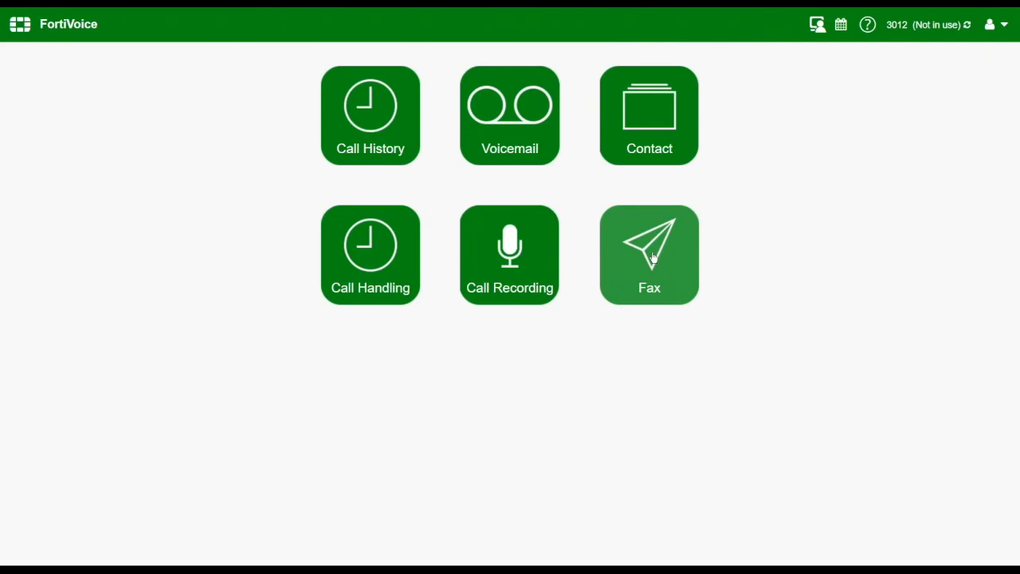
{"action": "left_click", "coordinate": [652, 255]}
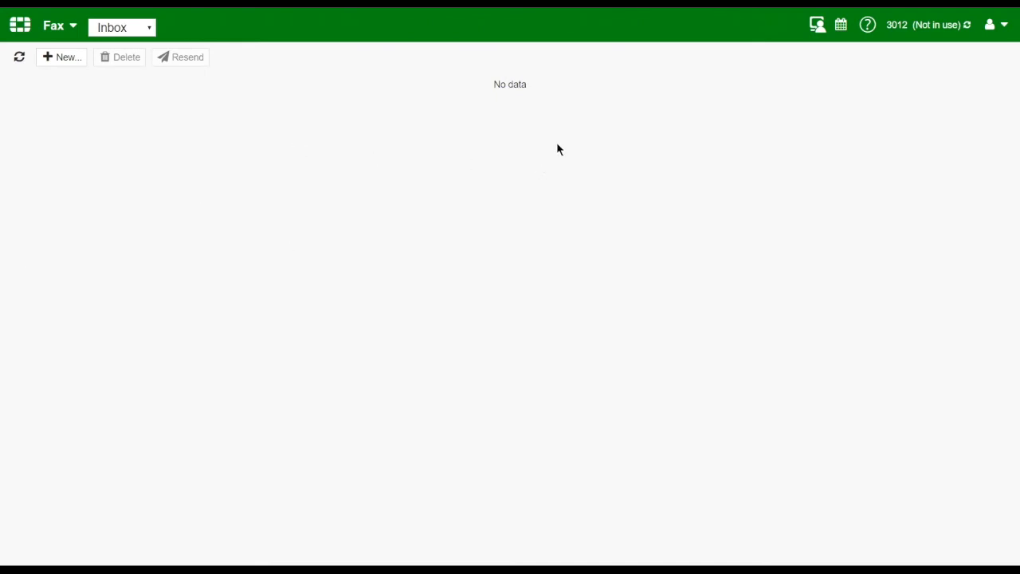
{"action": "left_click", "coordinate": [143, 33]}
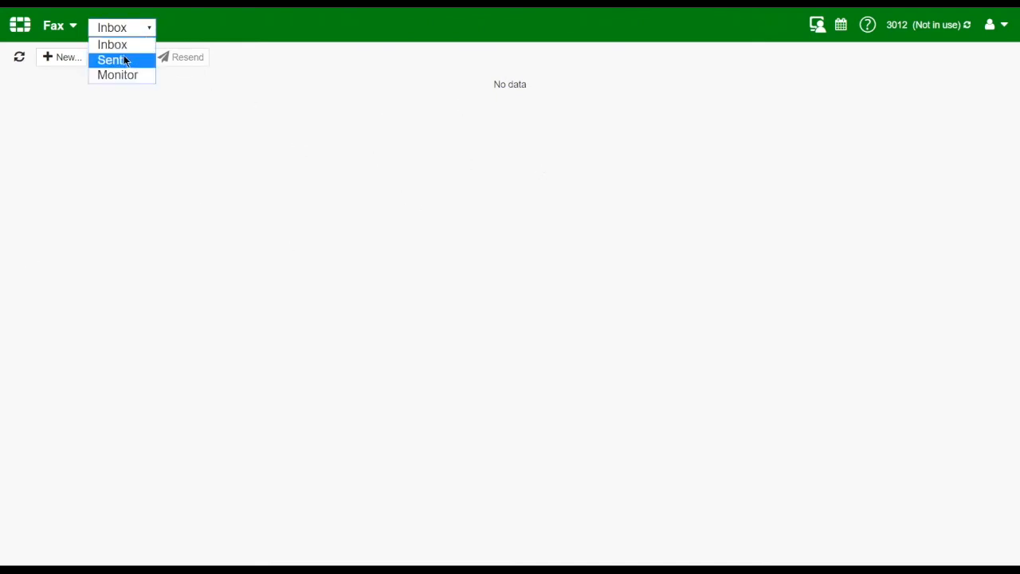
{"action": "left_click", "coordinate": [124, 57]}
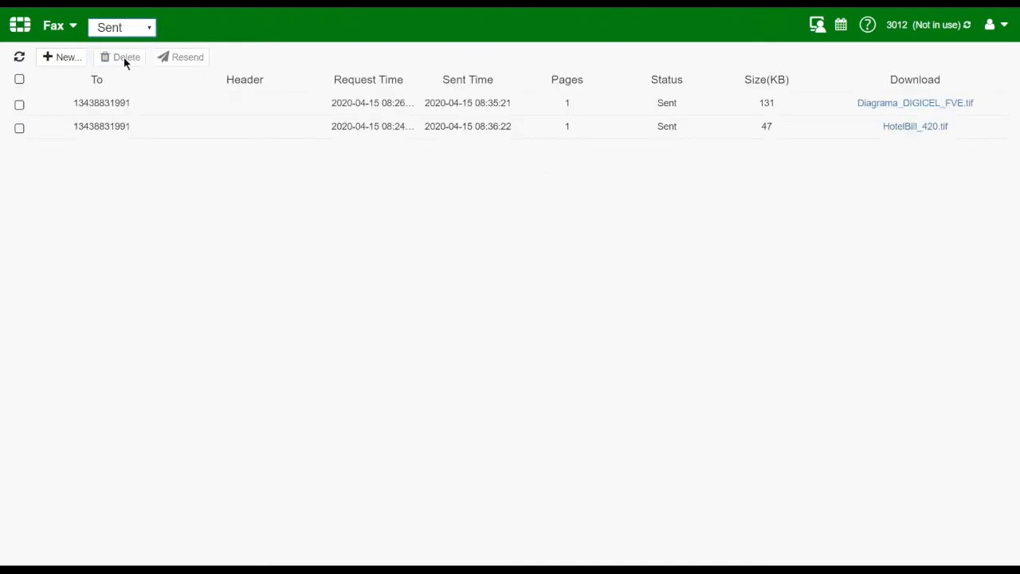
- Examine the recipient and Advanced options of a new fax from the Sent list, and discard the fax
{"action": "left_click", "coordinate": [69, 59]}
{"action": "left_click", "coordinate": [311, 83]}
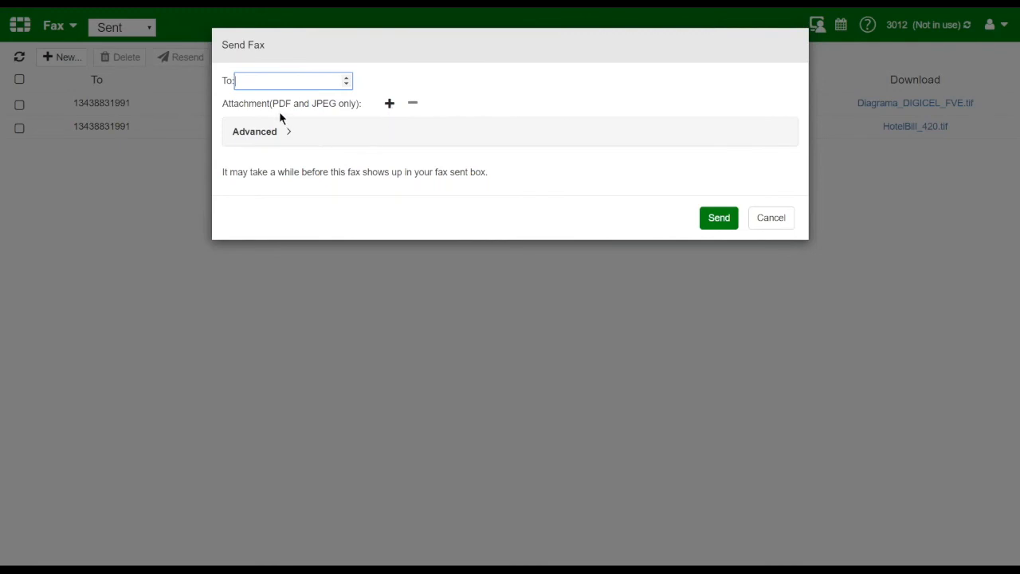
{"action": "left_click", "coordinate": [289, 132]}
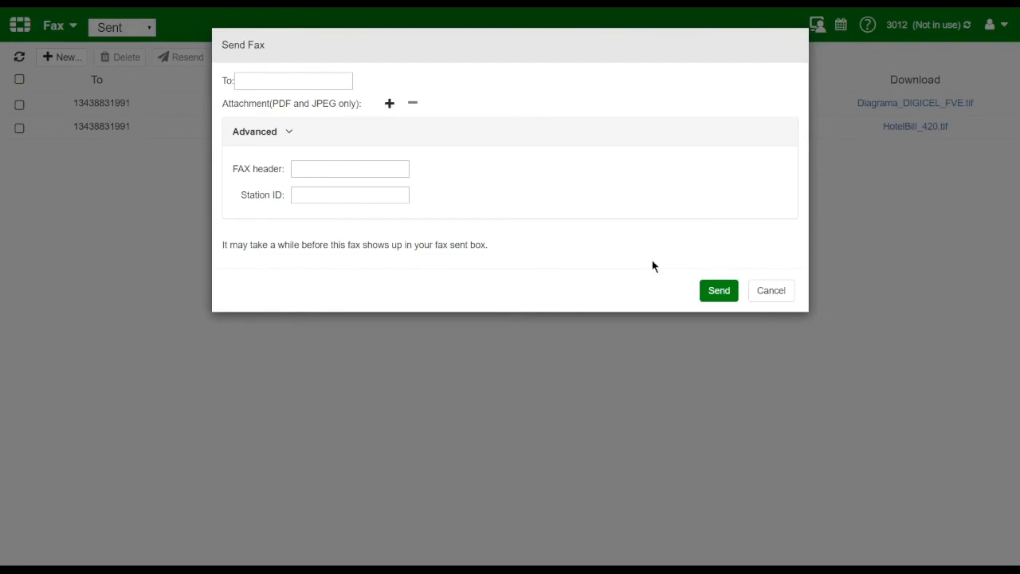
{"action": "left_click", "coordinate": [776, 295]}
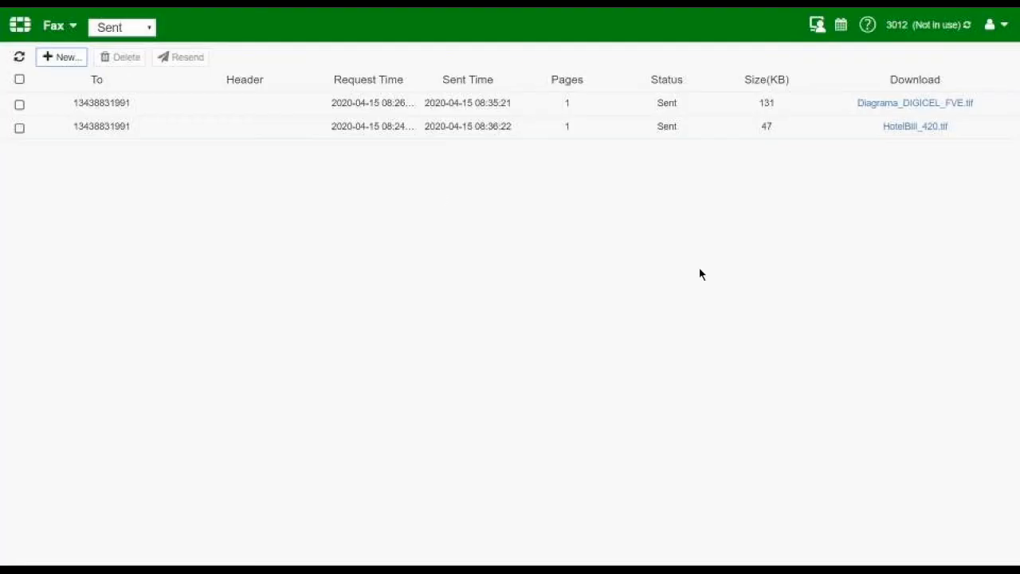
- Show the Monitor fax list, and view a new fax's recipient and Advanced options there without sending it
{"action": "left_click", "coordinate": [149, 29]}
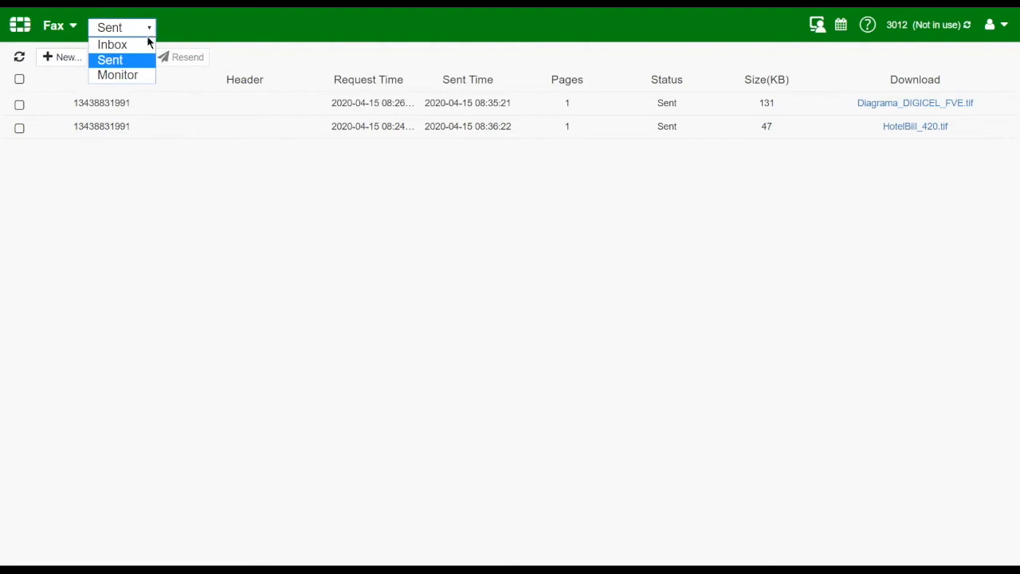
{"action": "left_click", "coordinate": [143, 75]}
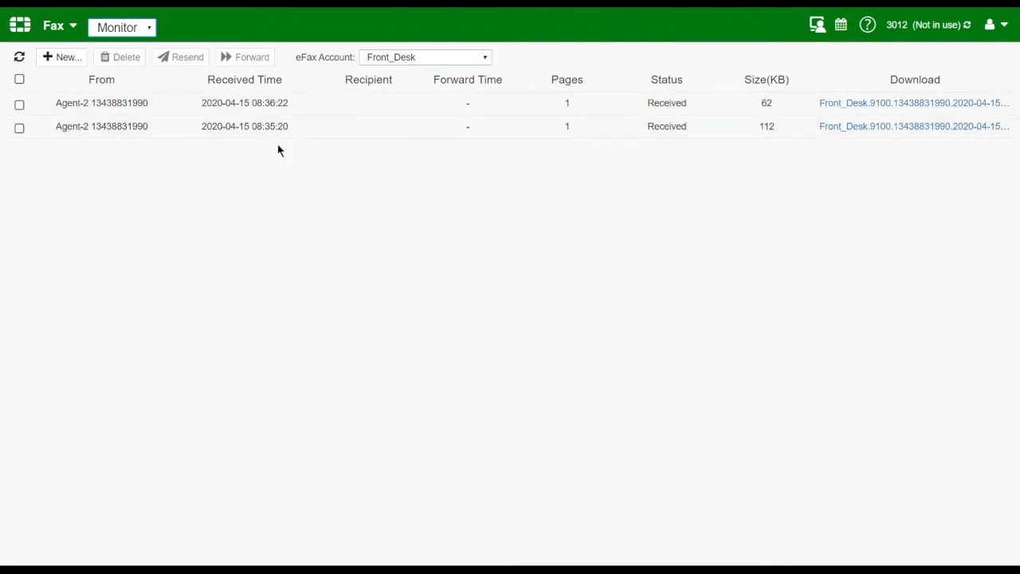
{"action": "left_click", "coordinate": [61, 56]}
{"action": "left_click", "coordinate": [283, 76]}
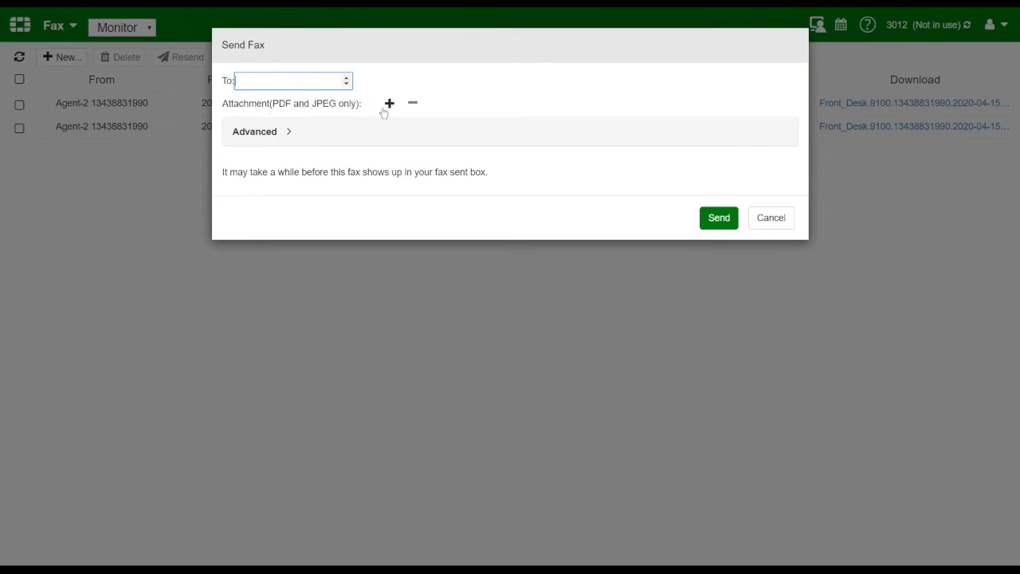
{"action": "left_click", "coordinate": [292, 132]}
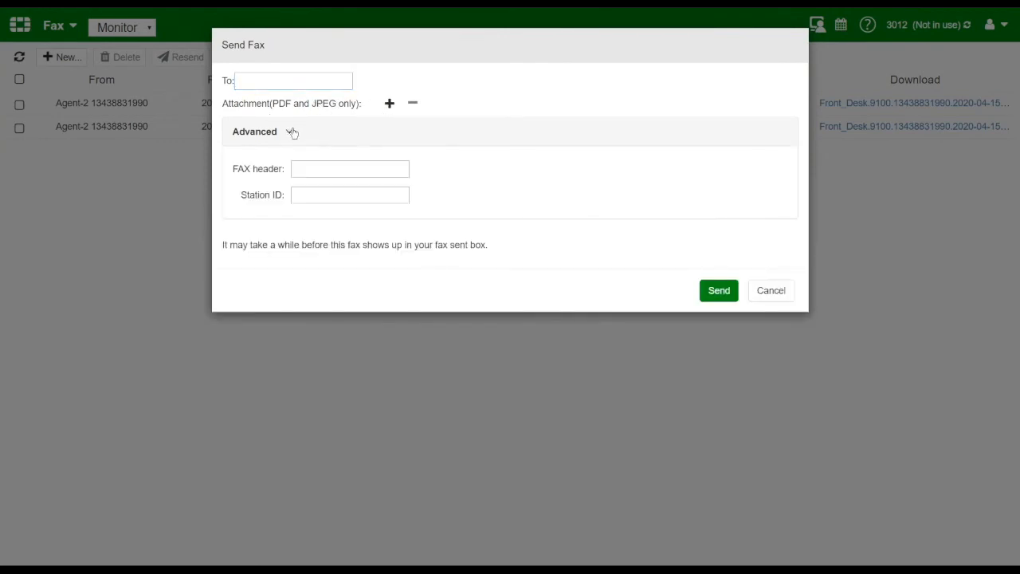
{"action": "left_click", "coordinate": [769, 290]}
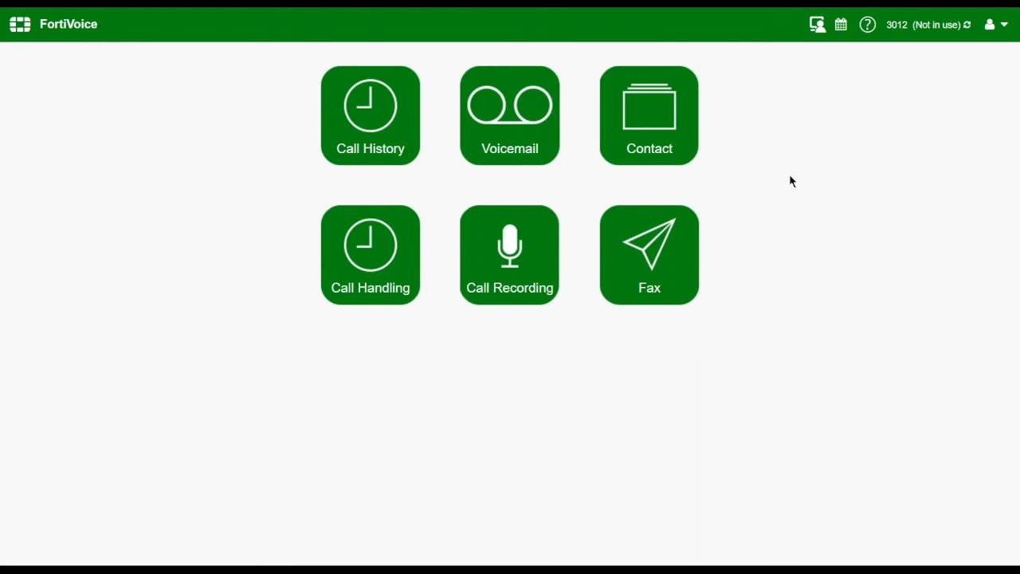
- Open the Programmable Keys settings and try the User speed dial and Call forward functions for key 7 on Page 1
{"action": "left_click", "coordinate": [995, 29]}
{"action": "left_click", "coordinate": [967, 107]}
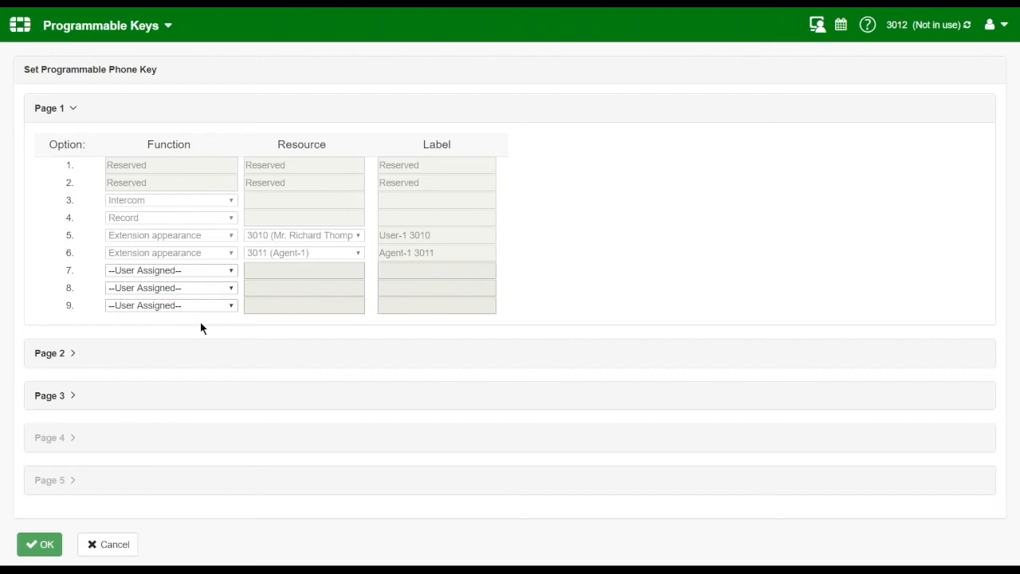
{"action": "left_click", "coordinate": [231, 274]}
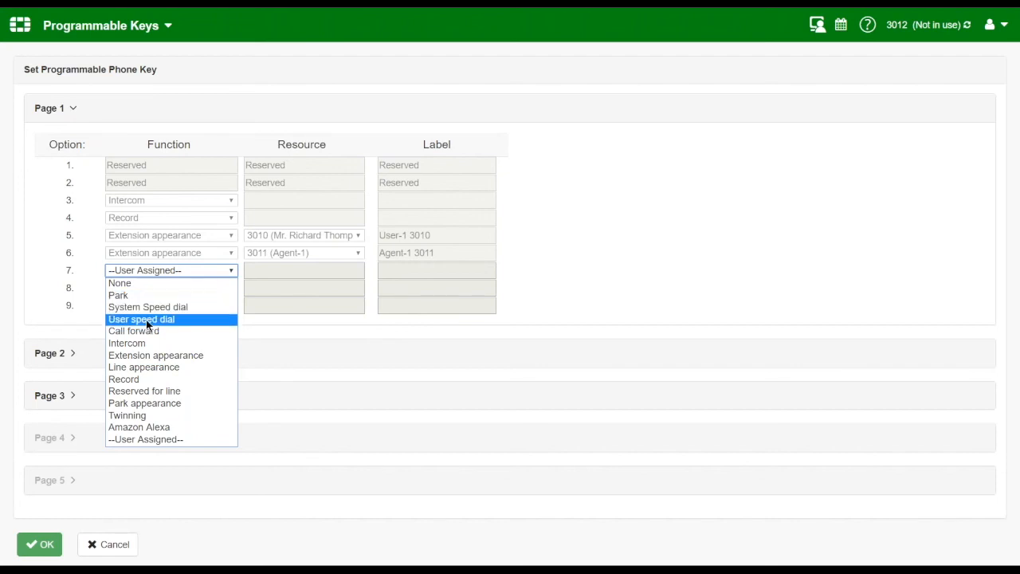
{"action": "left_click", "coordinate": [147, 320]}
{"action": "left_click", "coordinate": [255, 270]}
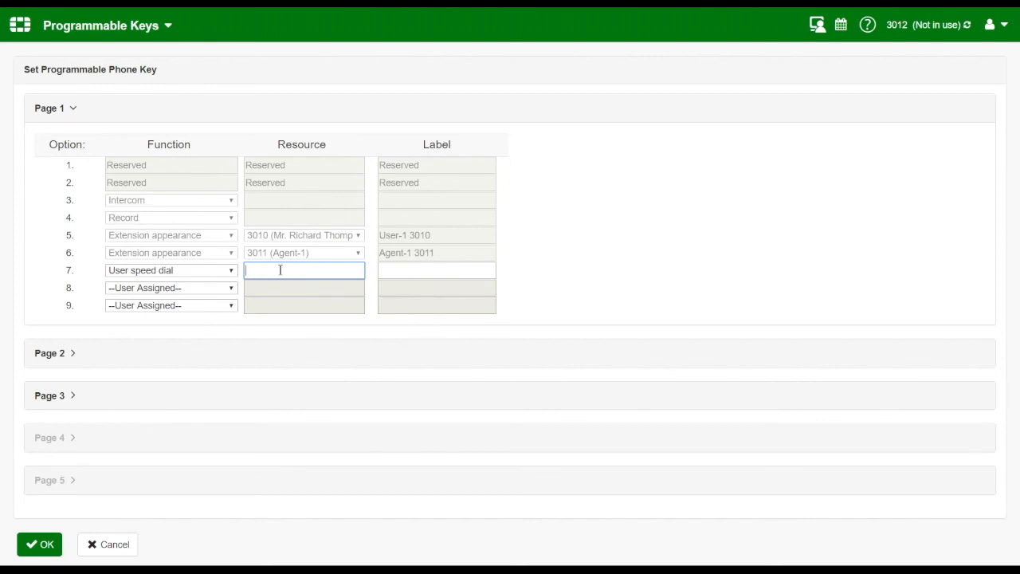
{"action": "left_click", "coordinate": [222, 270]}
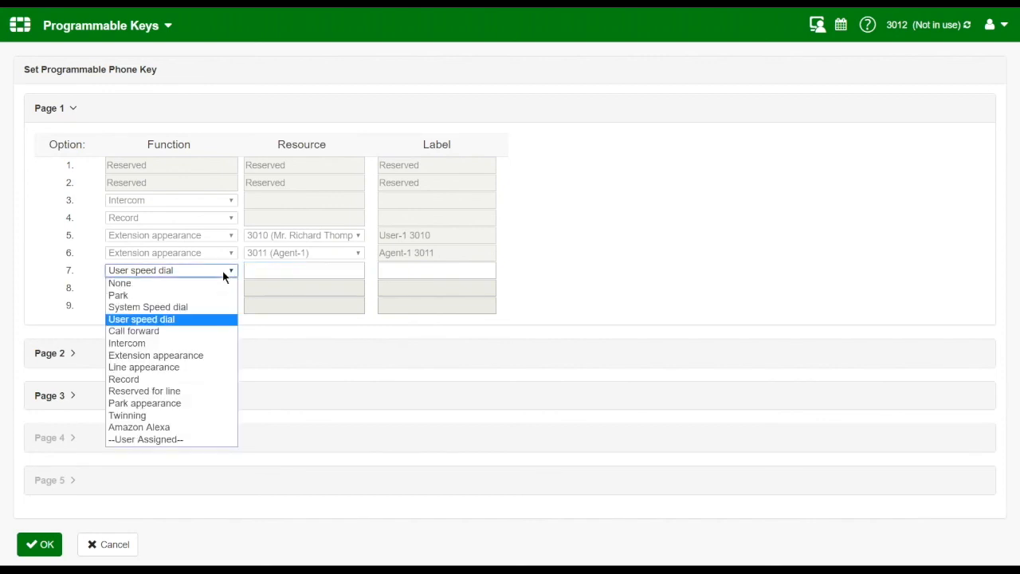
{"action": "left_click", "coordinate": [194, 331]}
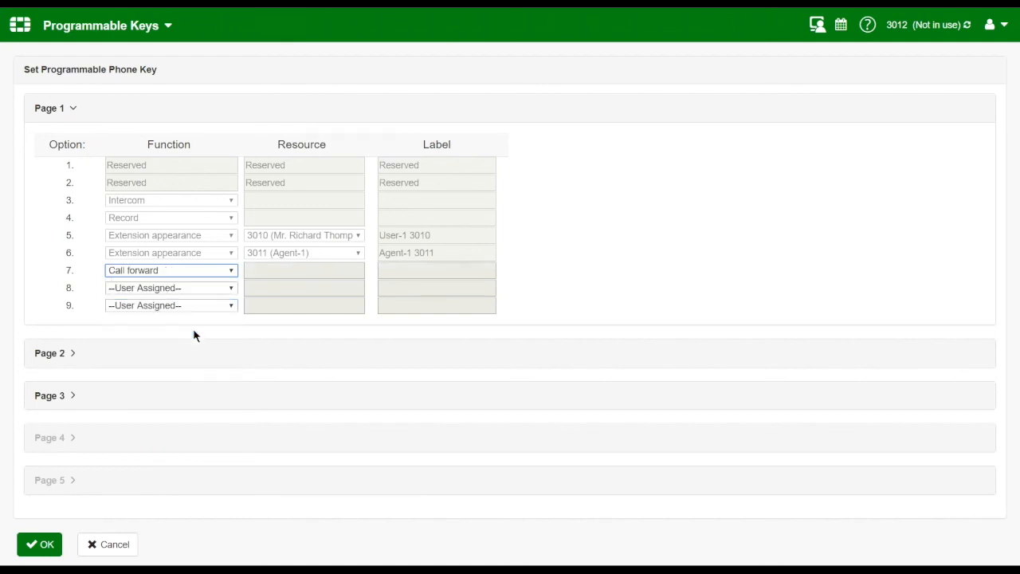
- Set key 7 to Extension appearance with the Agent-1 extension as resource, and shorten its label to the extension number
{"action": "left_click", "coordinate": [228, 270]}
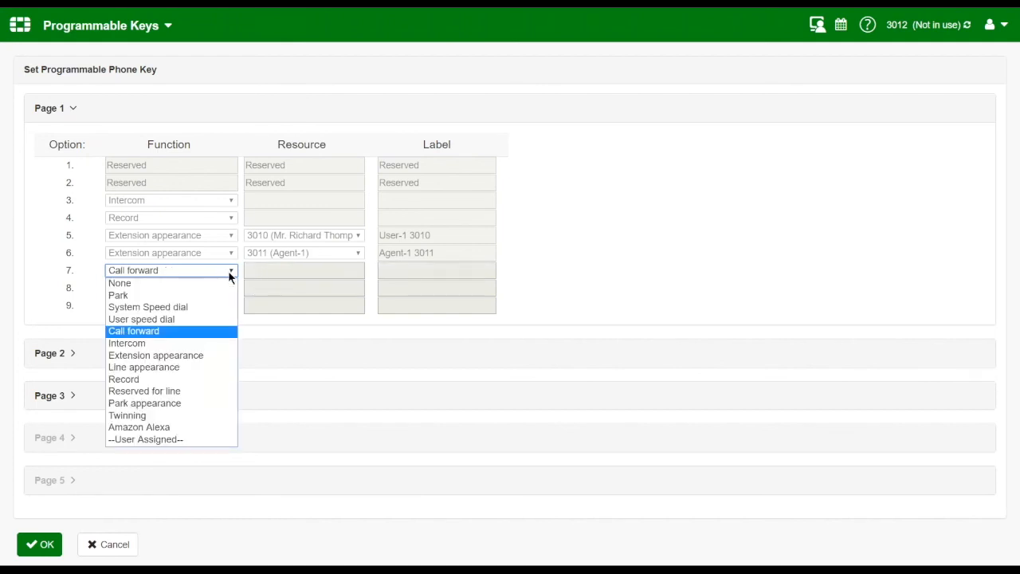
{"action": "left_click", "coordinate": [198, 355]}
{"action": "left_click", "coordinate": [333, 271]}
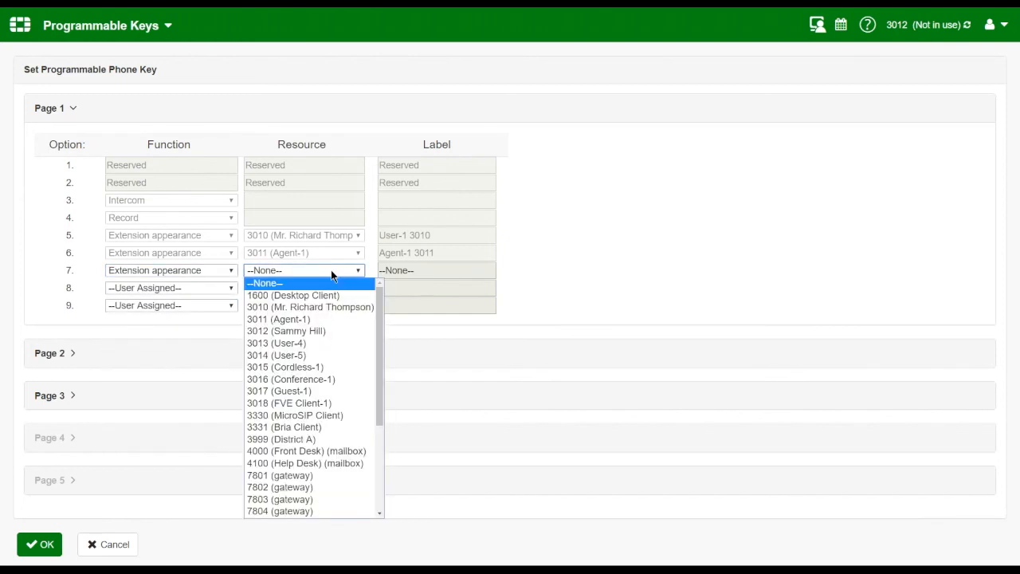
{"action": "left_click", "coordinate": [301, 319]}
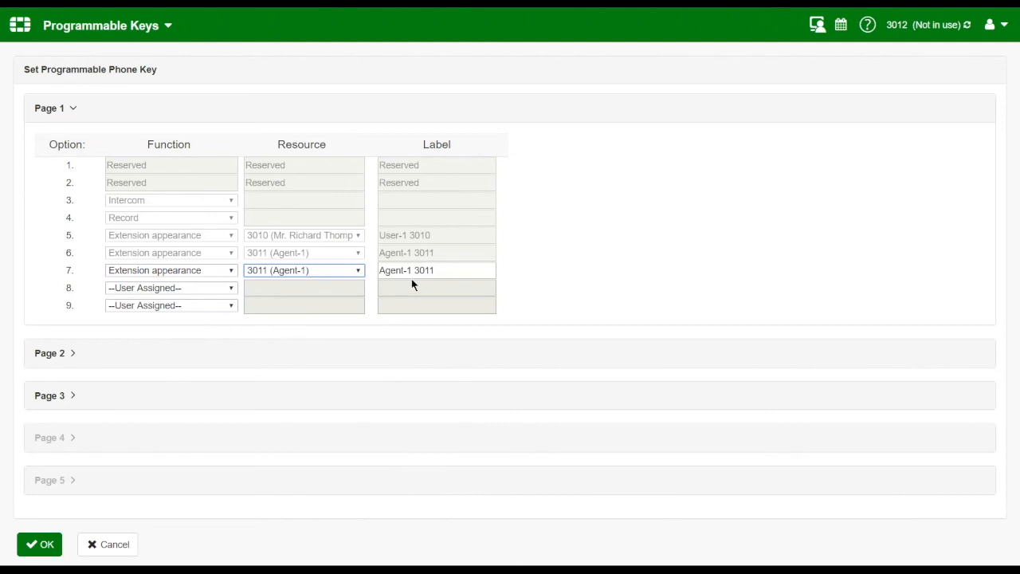
{"action": "key", "text": "shift+Left"}
{"action": "key", "text": "shift+Left"}
{"action": "key", "text": "shift+Left"}
{"action": "key", "text": "shift+Left"}
{"action": "key", "text": "shift+Left"}
{"action": "key", "text": "shift+Left"}
{"action": "key", "text": "shift+Left"}
{"action": "key", "text": "Delete"}
{"action": "key", "text": "Delete"}
- Set key 7 to the Line appearance function with fxo1 as its resource
{"action": "left_click", "coordinate": [232, 271]}
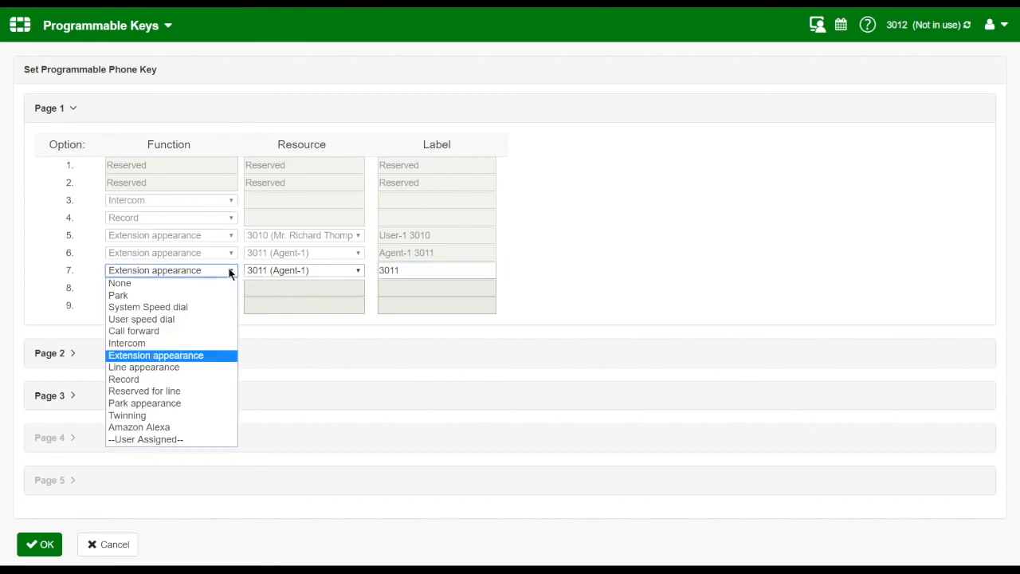
{"action": "left_click", "coordinate": [189, 371]}
{"action": "left_click", "coordinate": [355, 271]}
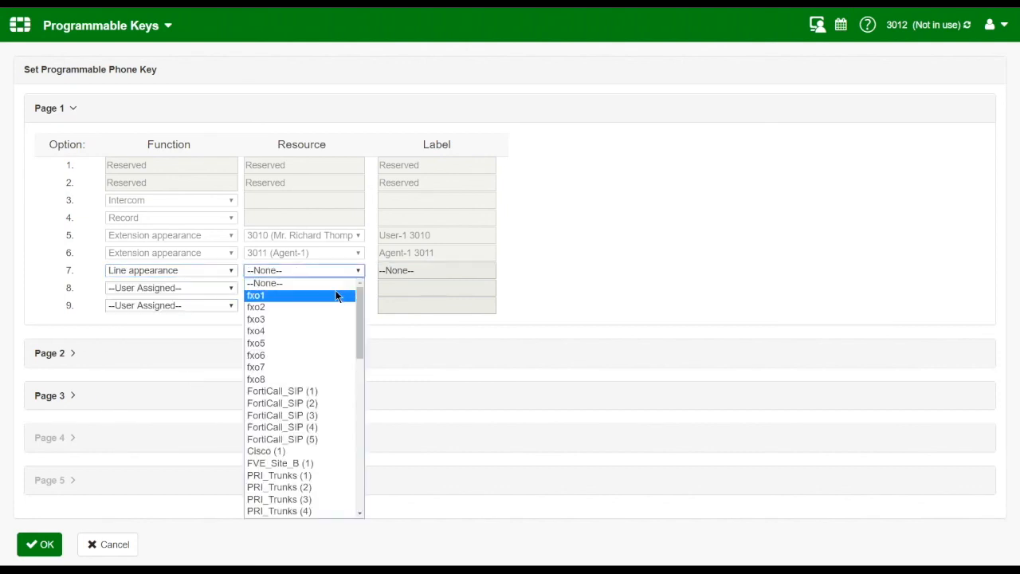
{"action": "left_click", "coordinate": [337, 296]}
- Try the Record and Twinning functions for key 7, and discard all programmable key changes
{"action": "left_click", "coordinate": [230, 270]}
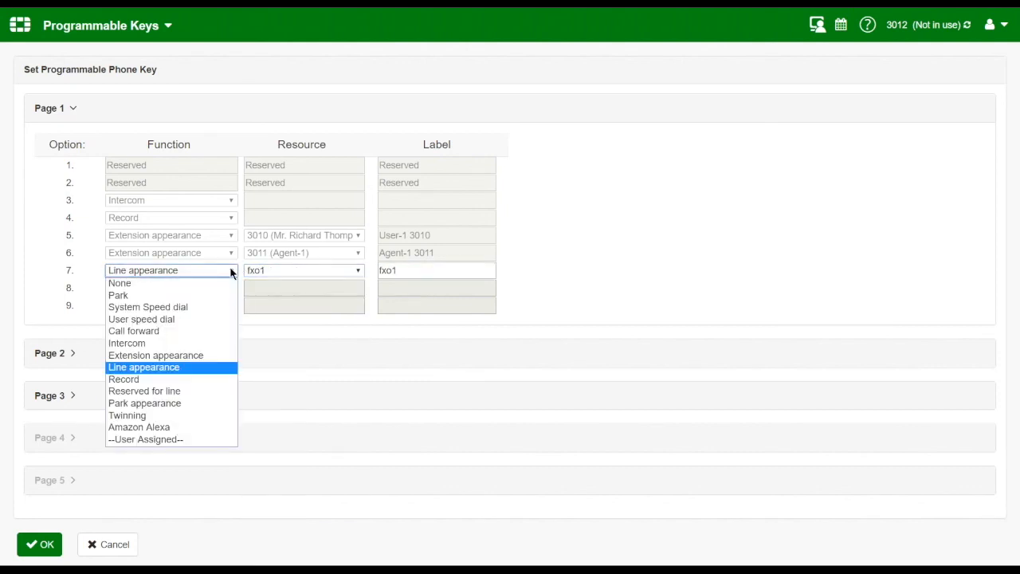
{"action": "left_click", "coordinate": [185, 381]}
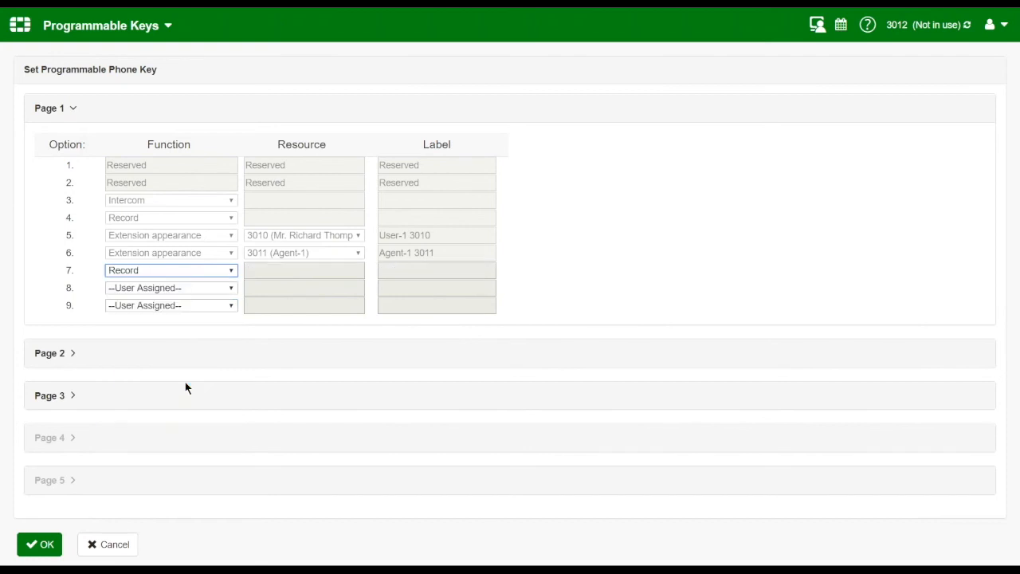
{"action": "left_click", "coordinate": [230, 272]}
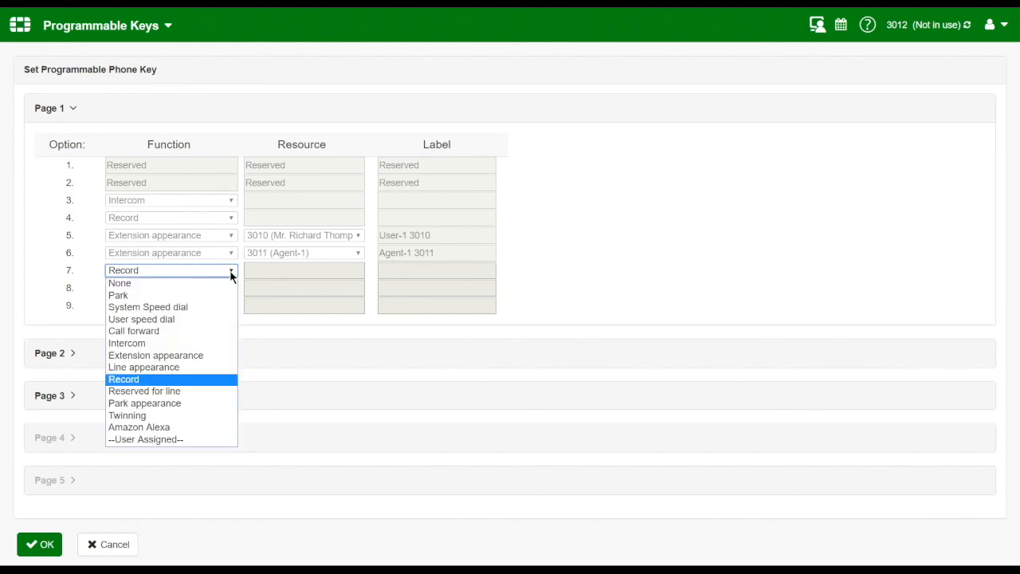
{"action": "key", "text": "Up"}
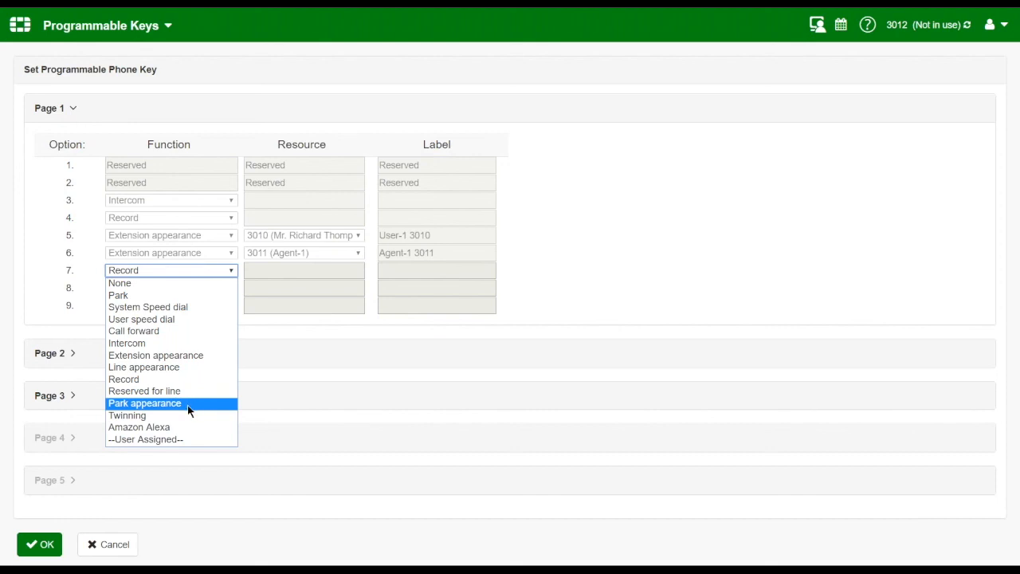
{"action": "left_click", "coordinate": [186, 415]}
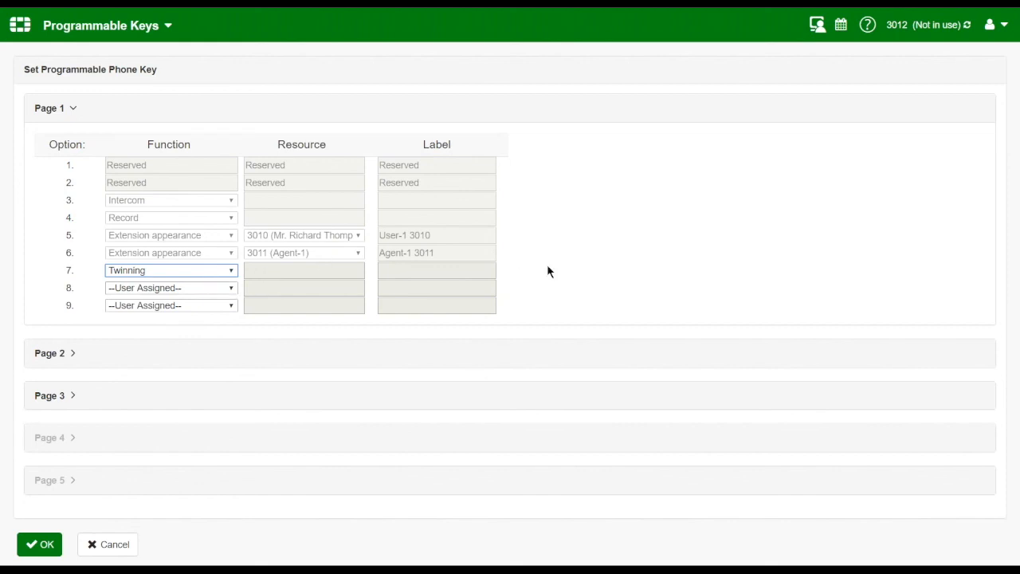
{"action": "left_click", "coordinate": [129, 546]}
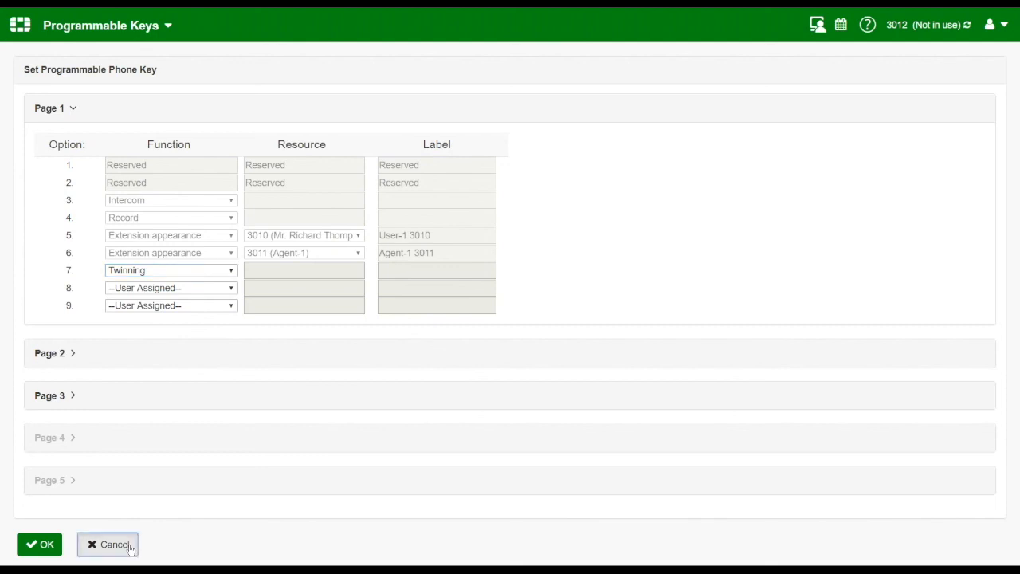
- Open the Preferences page of the user account
{"action": "left_click", "coordinate": [1005, 28]}
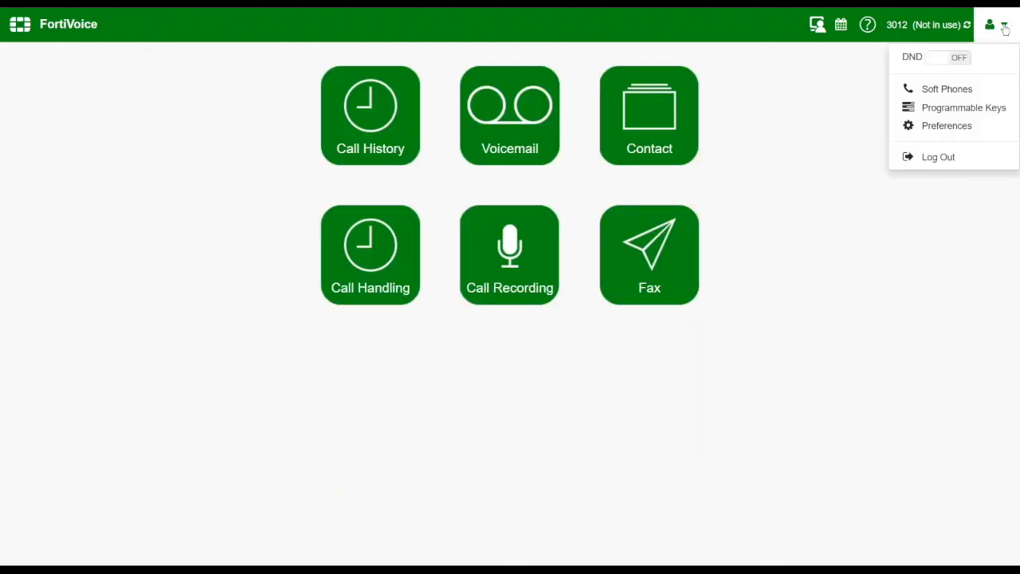
{"action": "left_click", "coordinate": [947, 127]}
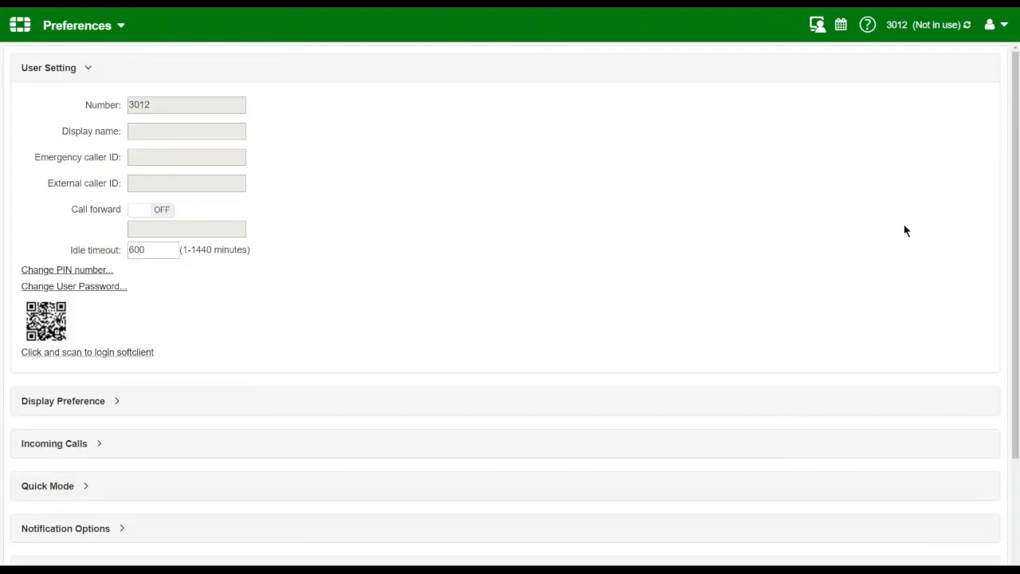
- Expand the Twinning Setting section and try the Simple setting with the Activated operation status, selecting the number field
{"action": "left_click_drag", "start_coordinate": [1002, 196], "coordinate": [1015, 415]}
{"action": "left_click", "coordinate": [118, 505]}
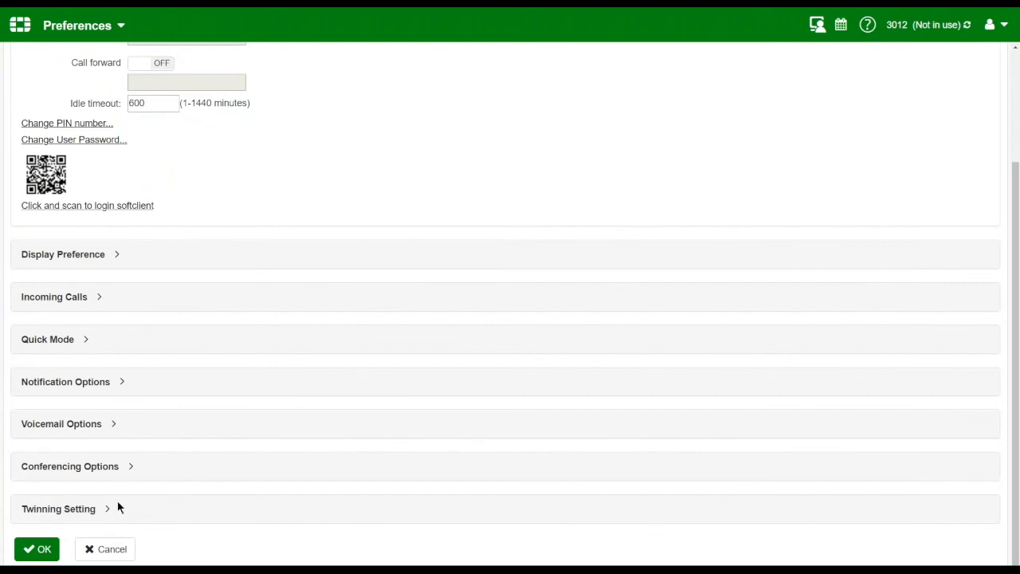
{"action": "left_click", "coordinate": [102, 511]}
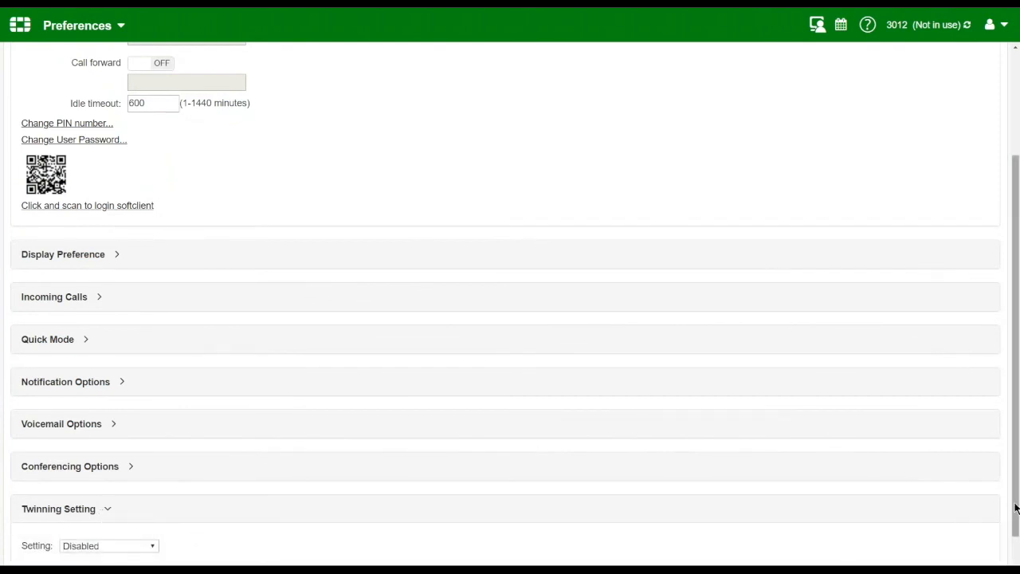
{"action": "left_click_drag", "start_coordinate": [1015, 507], "coordinate": [1015, 542]}
{"action": "left_click", "coordinate": [156, 496]}
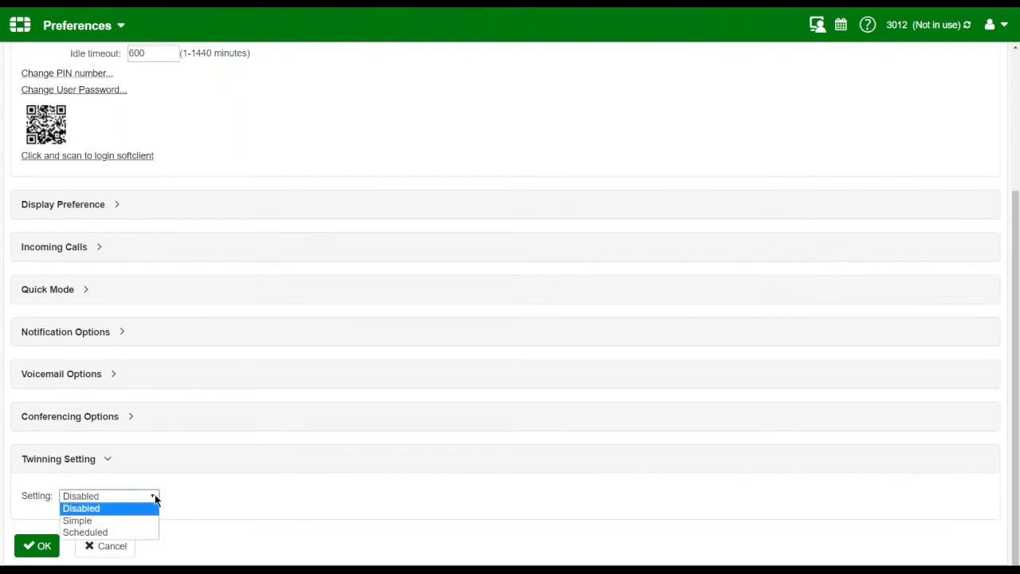
{"action": "left_click", "coordinate": [144, 521]}
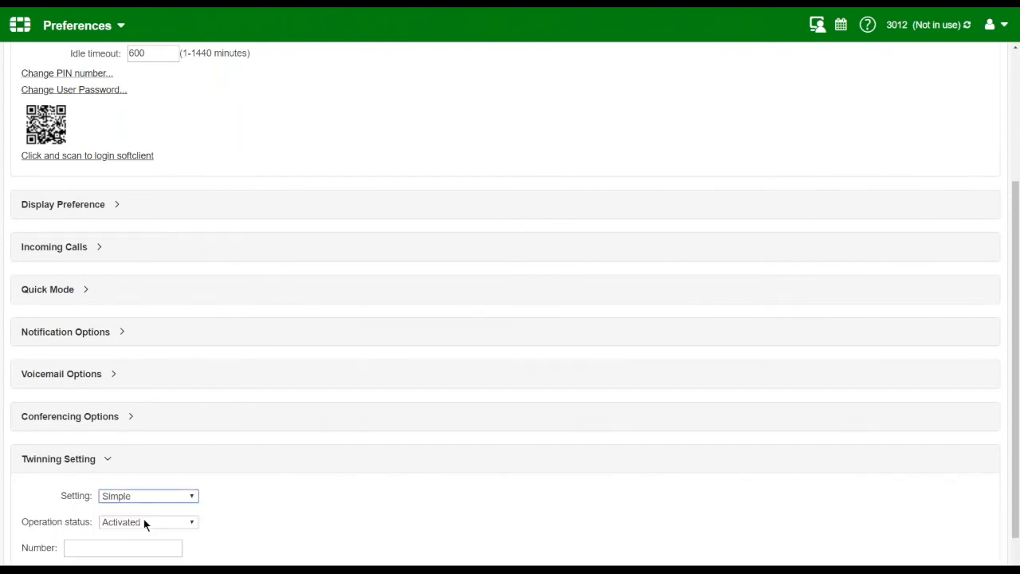
{"action": "left_click", "coordinate": [131, 522]}
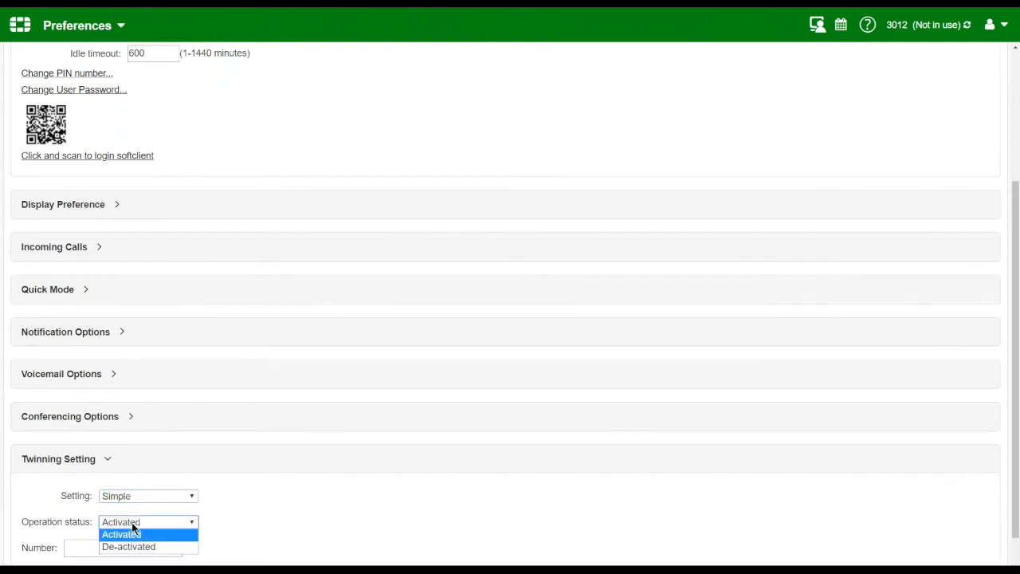
{"action": "left_click", "coordinate": [78, 547]}
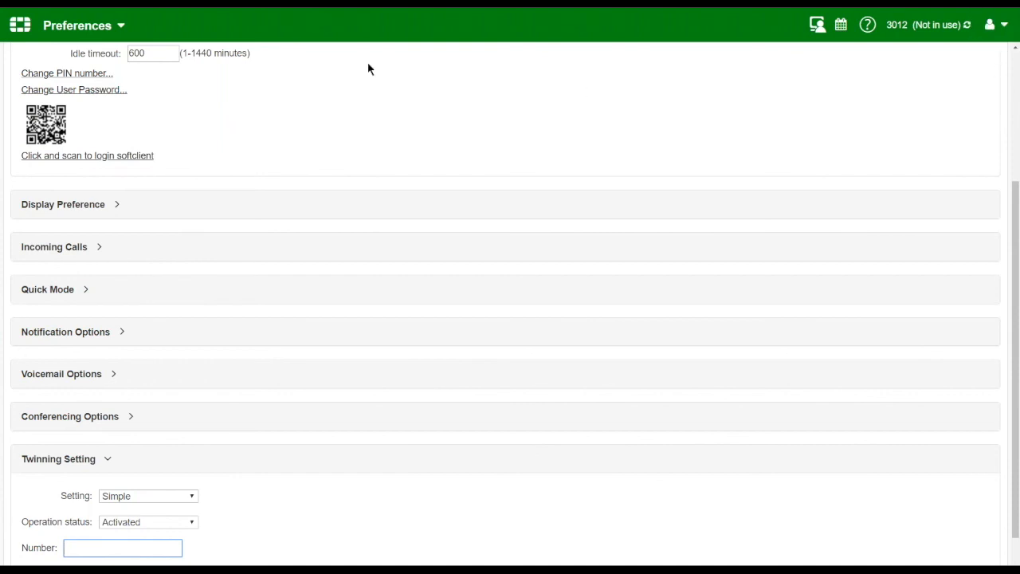
- Return to the portal's start page, and view the online FortiVoice Phone System User Guide before switching back to the User portal
{"action": "left_click", "coordinate": [30, 30]}
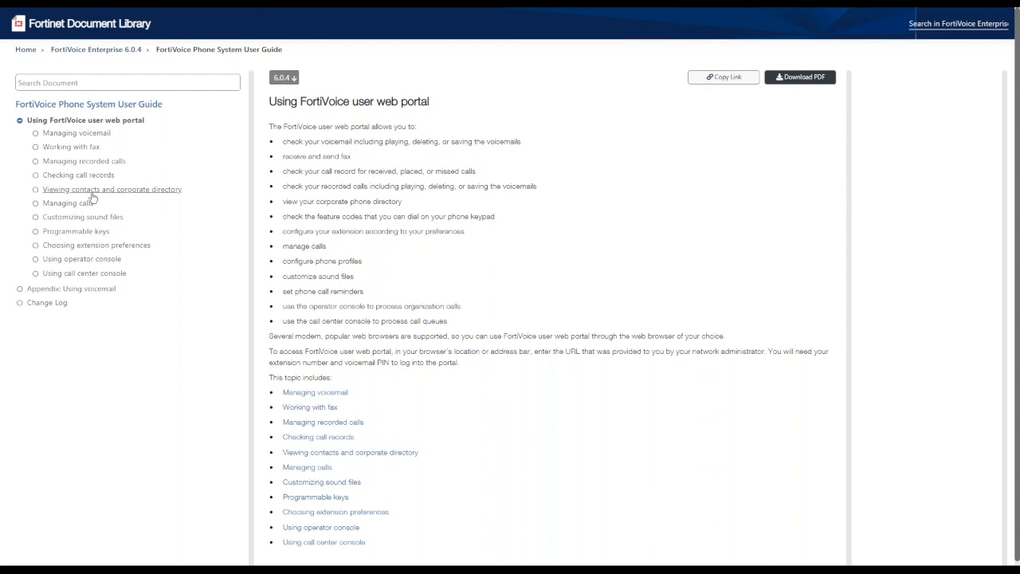
{"action": "left_click", "coordinate": [510, 45]}
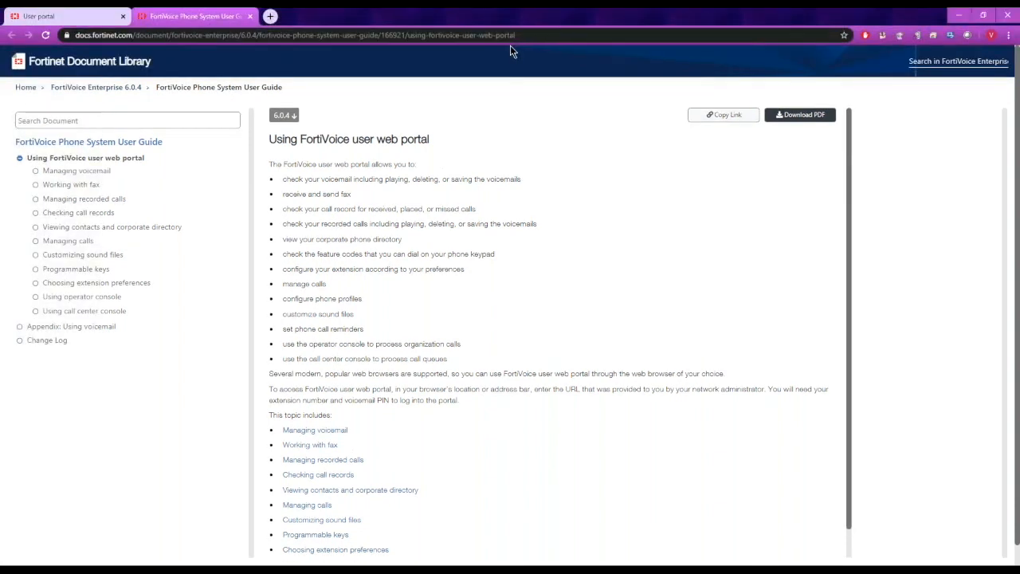
{"action": "left_click", "coordinate": [80, 16]}
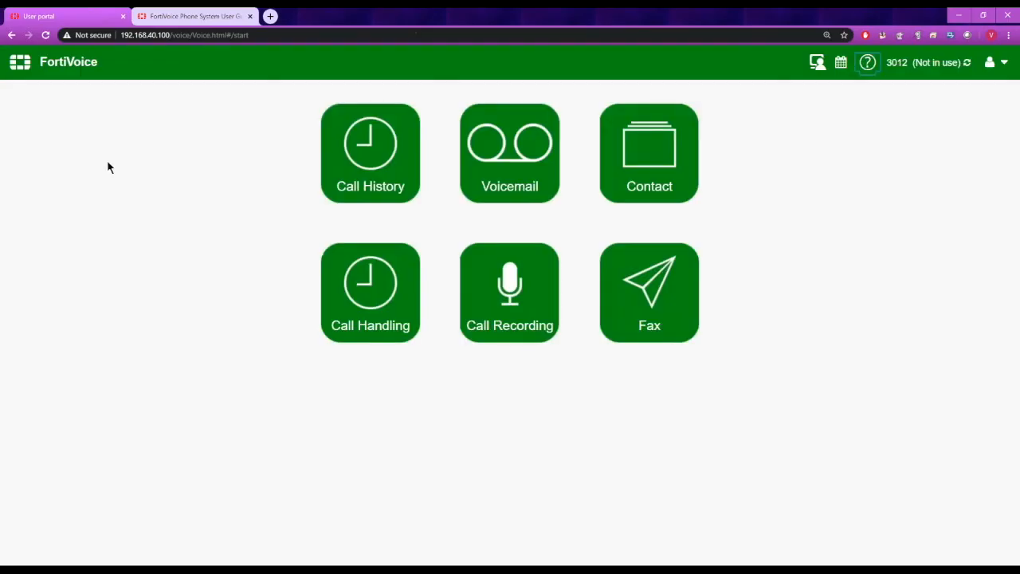